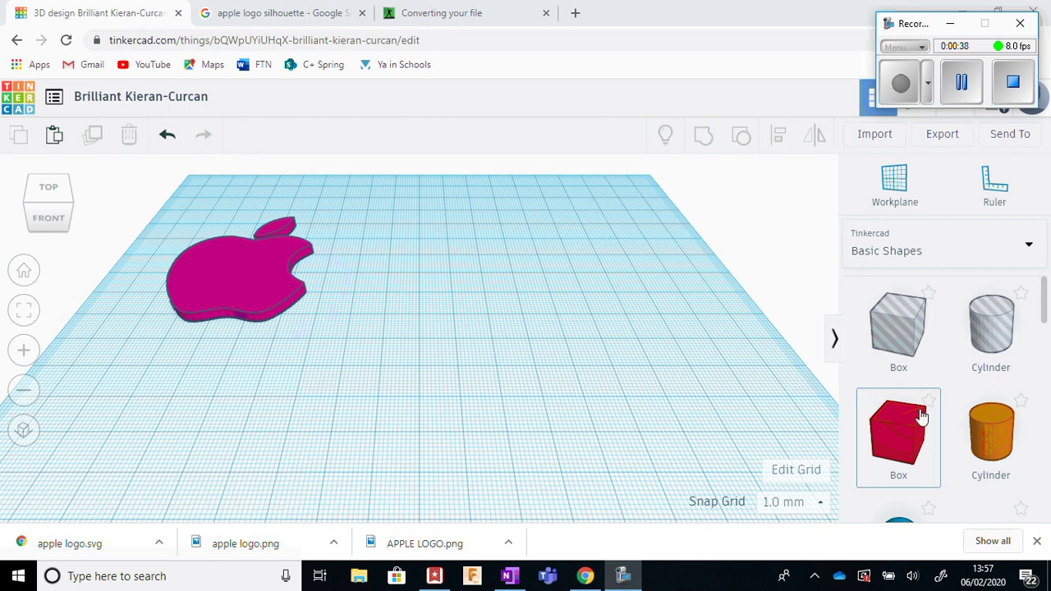
Place a cylinder on the workplane and move it left, beside the Apple logo.
{"action": "left_click_drag", "start_coordinate": [993, 435], "coordinate": [484, 364]}
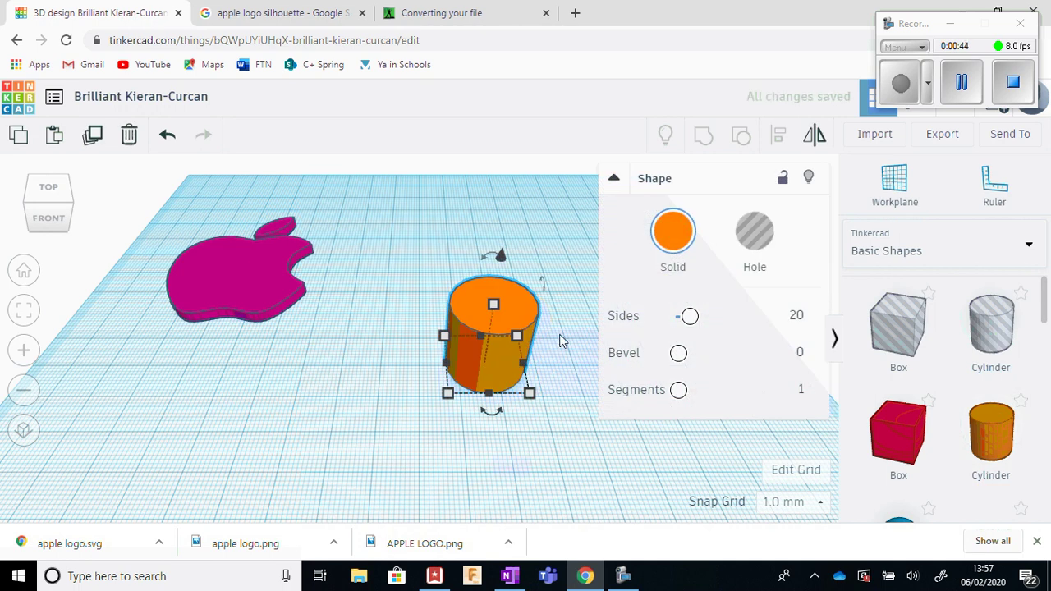
{"action": "scroll", "coordinate": [522, 310], "scroll_direction": "up", "scroll_amount": 2}
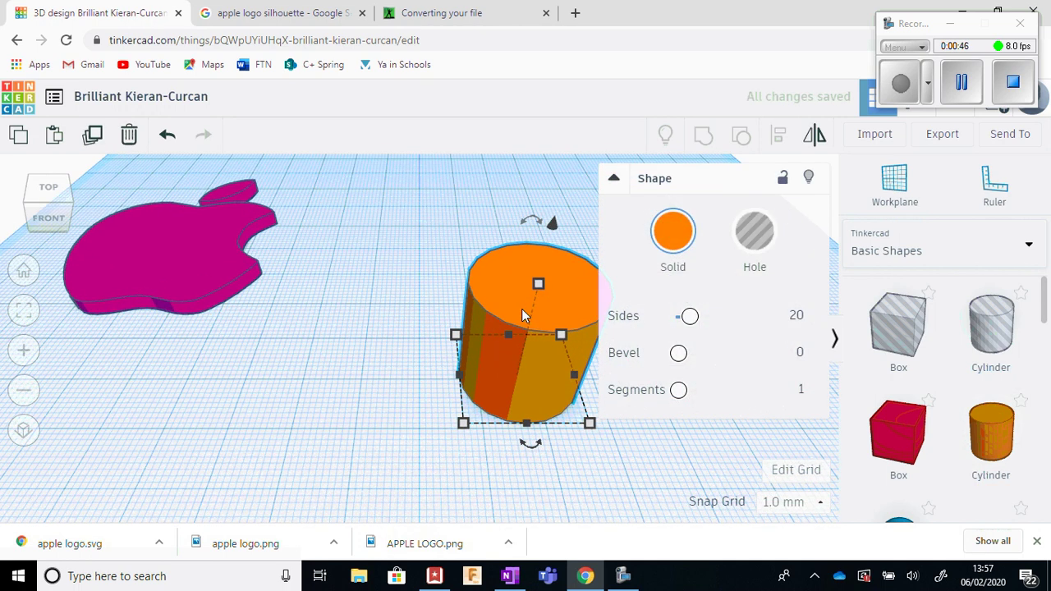
{"action": "left_click_drag", "start_coordinate": [586, 293], "coordinate": [459, 308]}
Raise the cylinder's Sides to 64 for a smooth round profile.
{"action": "left_click_drag", "start_coordinate": [690, 316], "coordinate": [667, 324]}
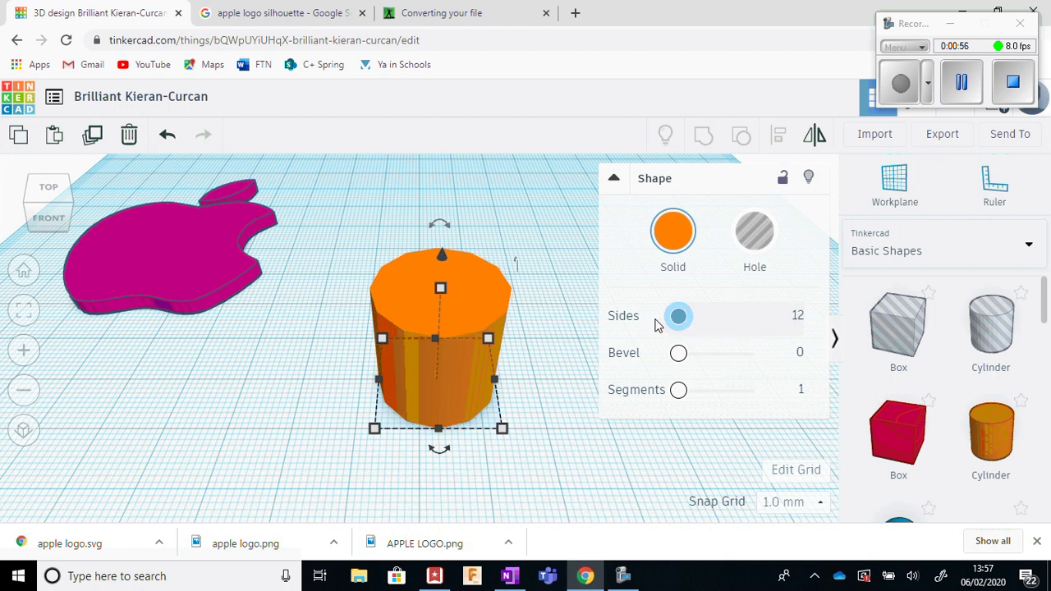
{"action": "scroll", "coordinate": [493, 315], "scroll_direction": "up", "scroll_amount": 3}
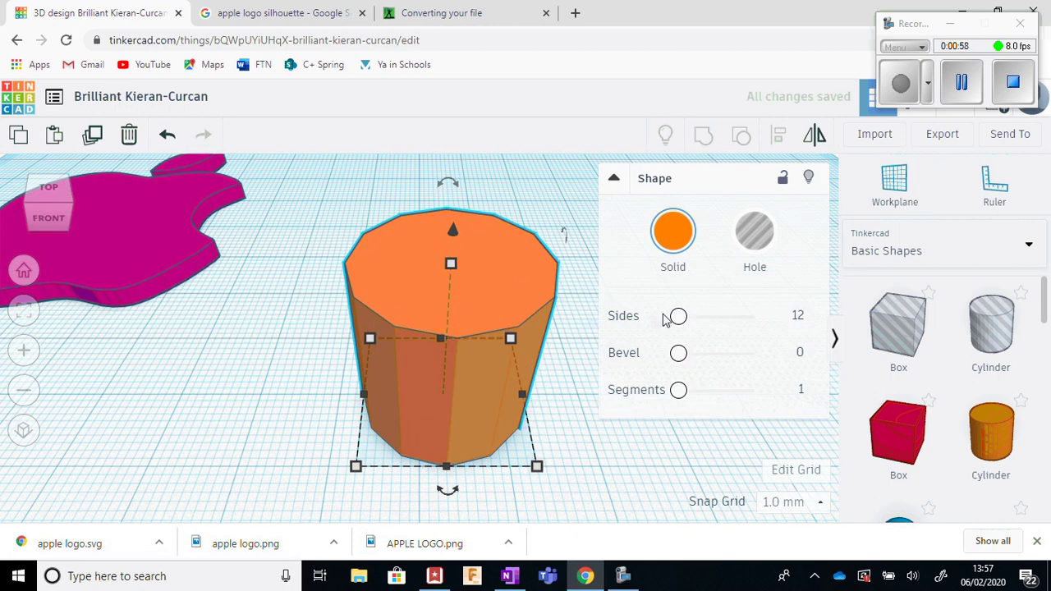
{"action": "left_click_drag", "start_coordinate": [678, 321], "coordinate": [763, 317]}
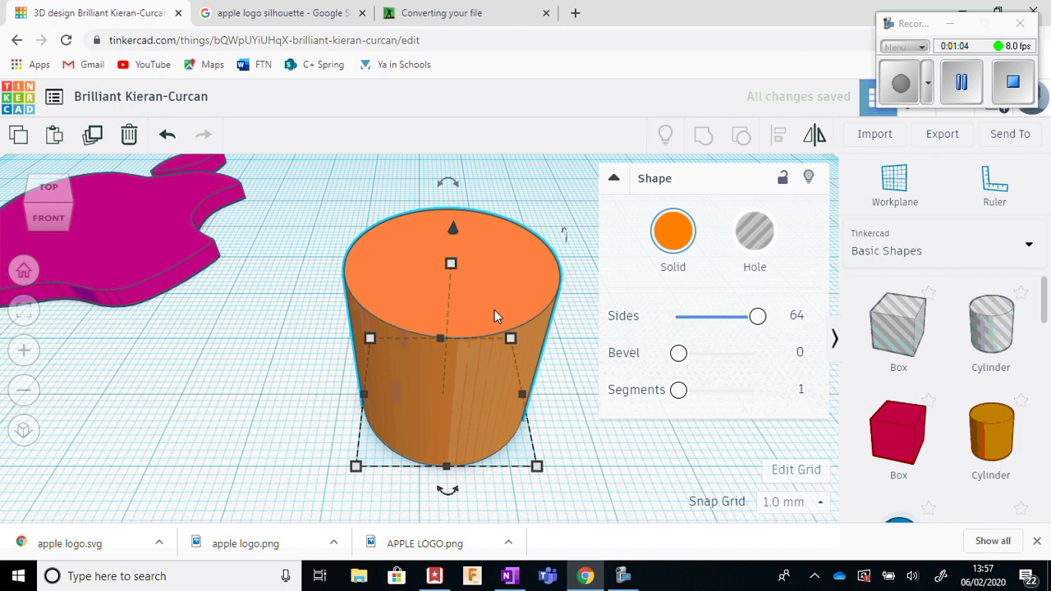
Flatten the cylinder to a 3 mm height and reposition it.
{"action": "mouse_move", "coordinate": [451, 264]}
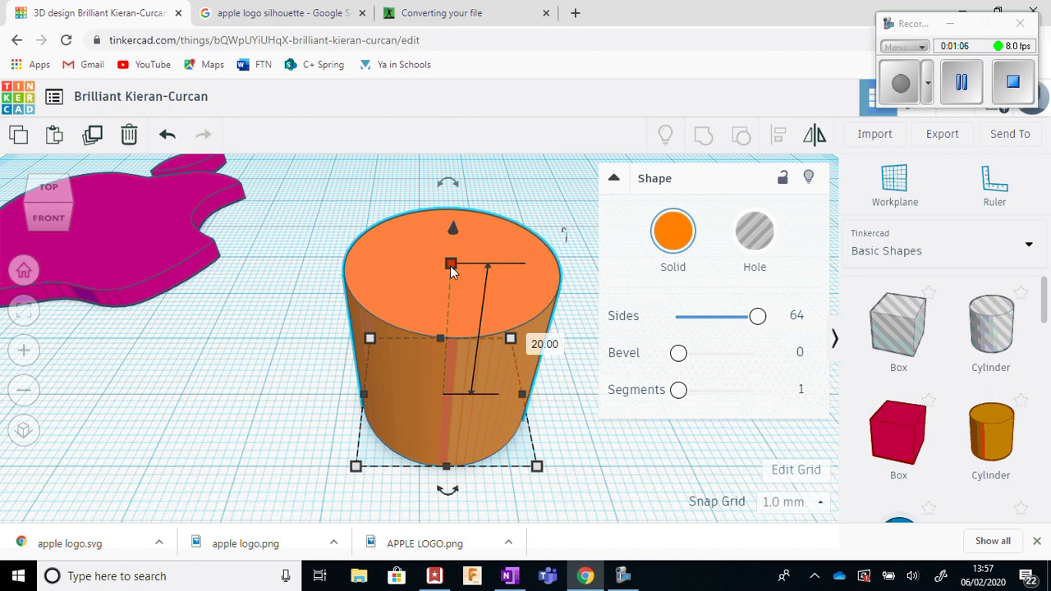
{"action": "left_click_drag", "start_coordinate": [451, 266], "coordinate": [444, 374]}
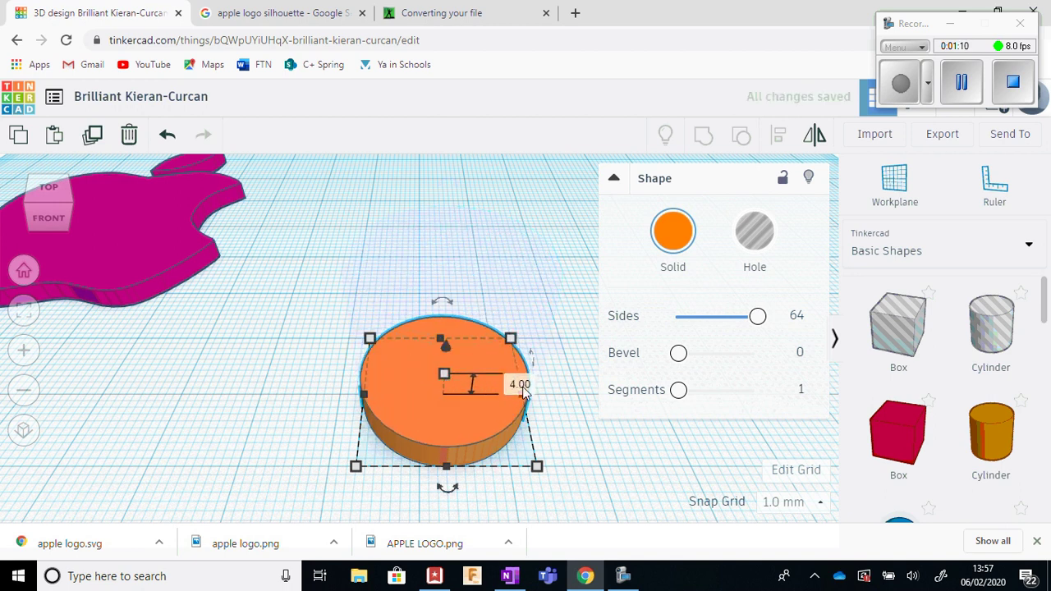
{"action": "left_click", "coordinate": [521, 385]}
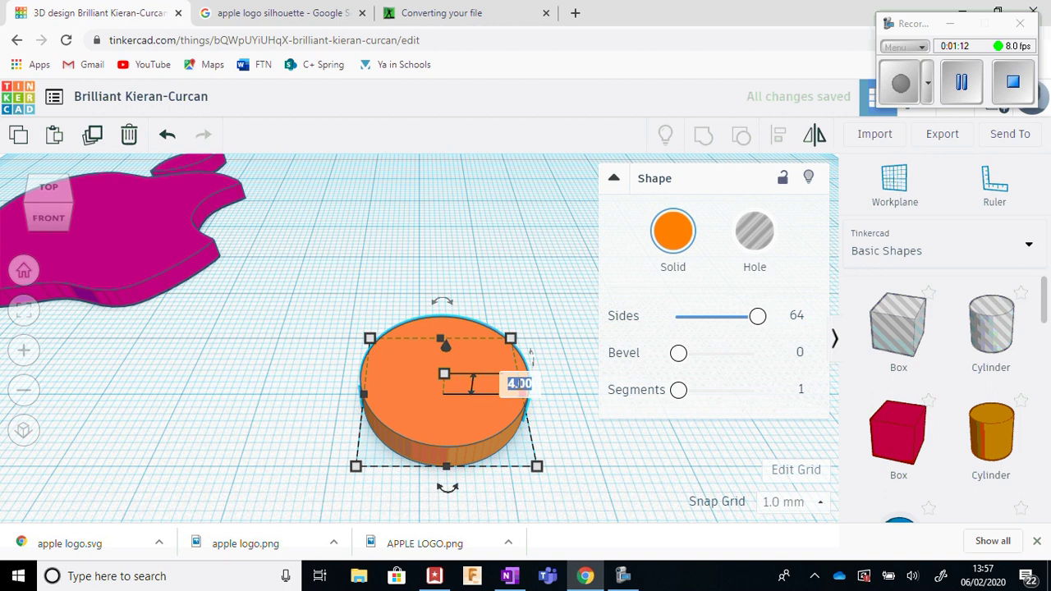
{"action": "type", "text": "3"}
{"action": "key", "text": "Return"}
{"action": "left_click_drag", "start_coordinate": [442, 392], "coordinate": [365, 352]}
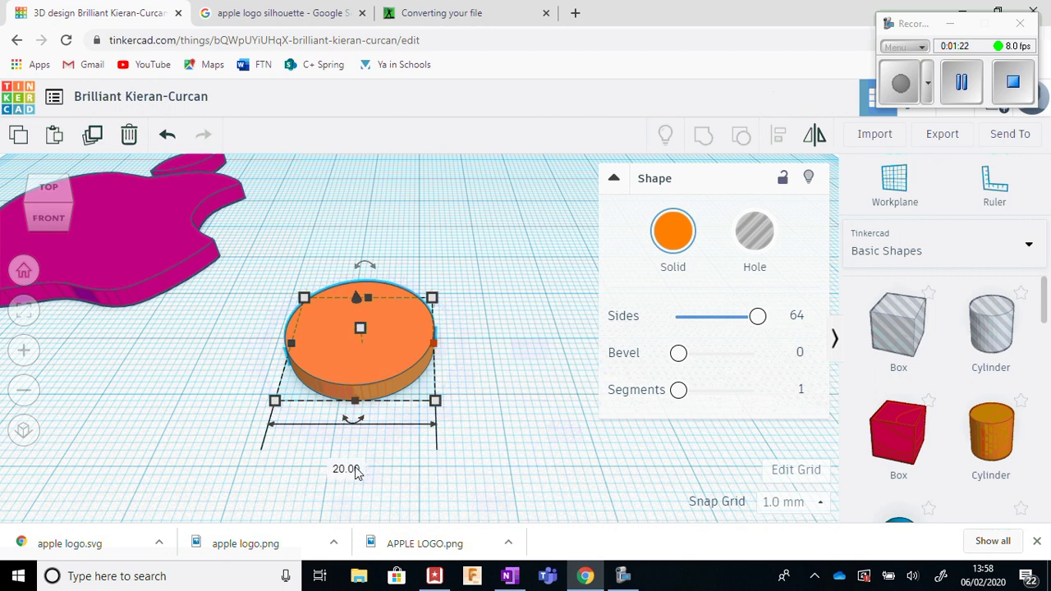
Set the disc's width and depth to 60 mm each and place it beside the logo.
{"action": "left_click", "coordinate": [358, 469]}
{"action": "type", "text": "60"}
{"action": "key", "text": "Return"}
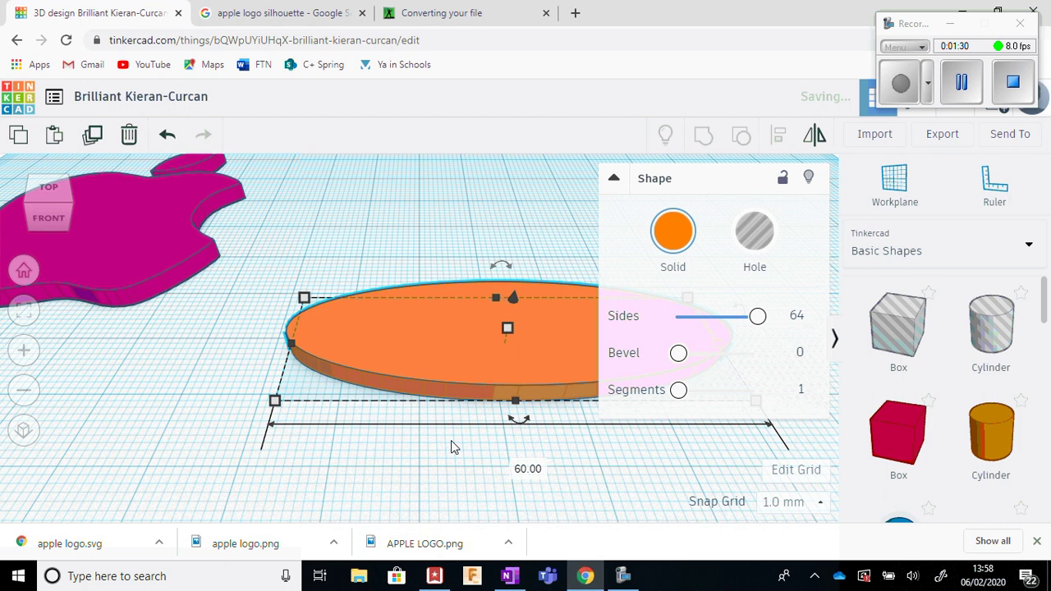
{"action": "scroll", "coordinate": [472, 448], "scroll_direction": "down", "scroll_amount": 2}
{"action": "scroll", "coordinate": [473, 448], "scroll_direction": "down", "scroll_amount": 2}
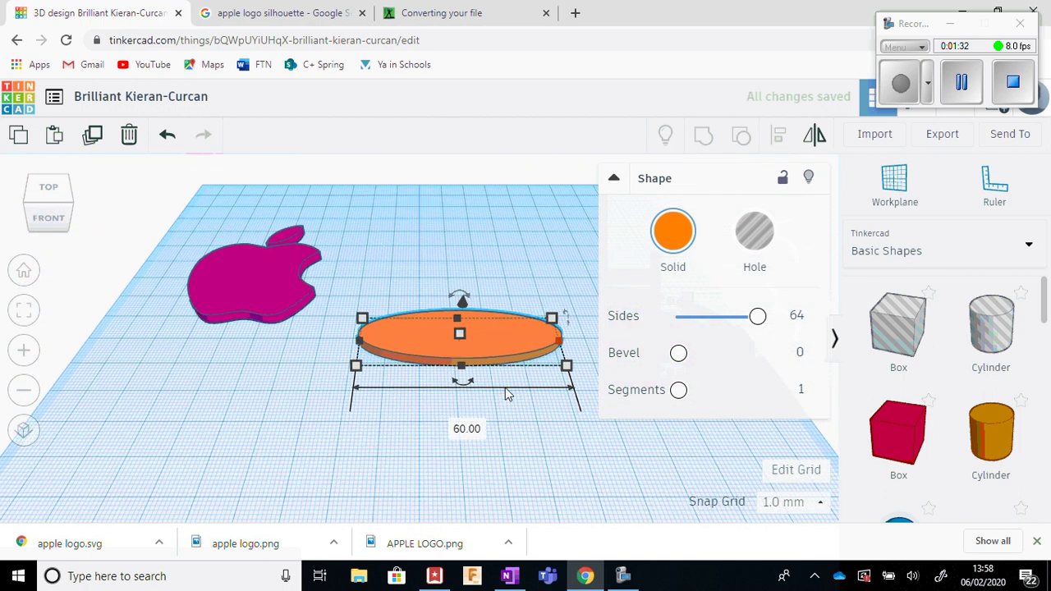
{"action": "left_click_drag", "start_coordinate": [493, 333], "coordinate": [421, 380]}
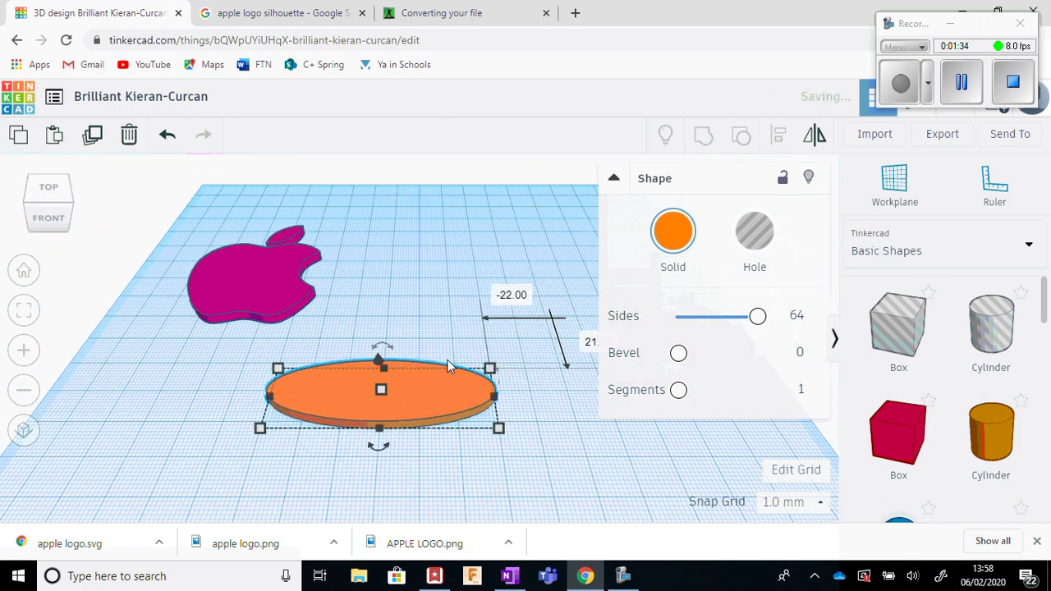
{"action": "scroll", "coordinate": [449, 366], "scroll_direction": "up", "scroll_amount": 2}
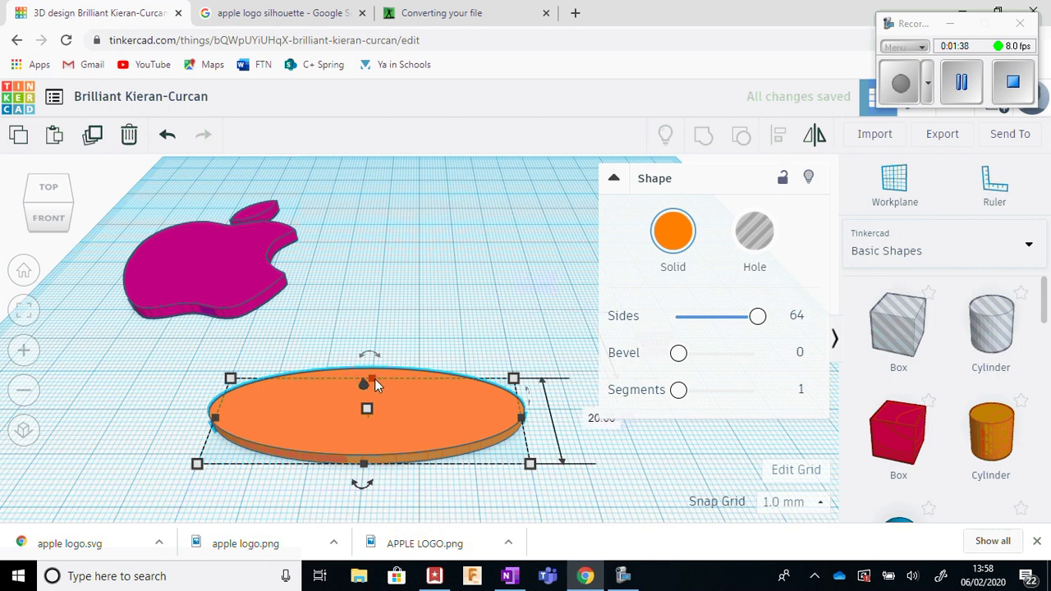
{"action": "left_click", "coordinate": [600, 419]}
{"action": "type", "text": "60"}
{"action": "key", "text": "Return"}
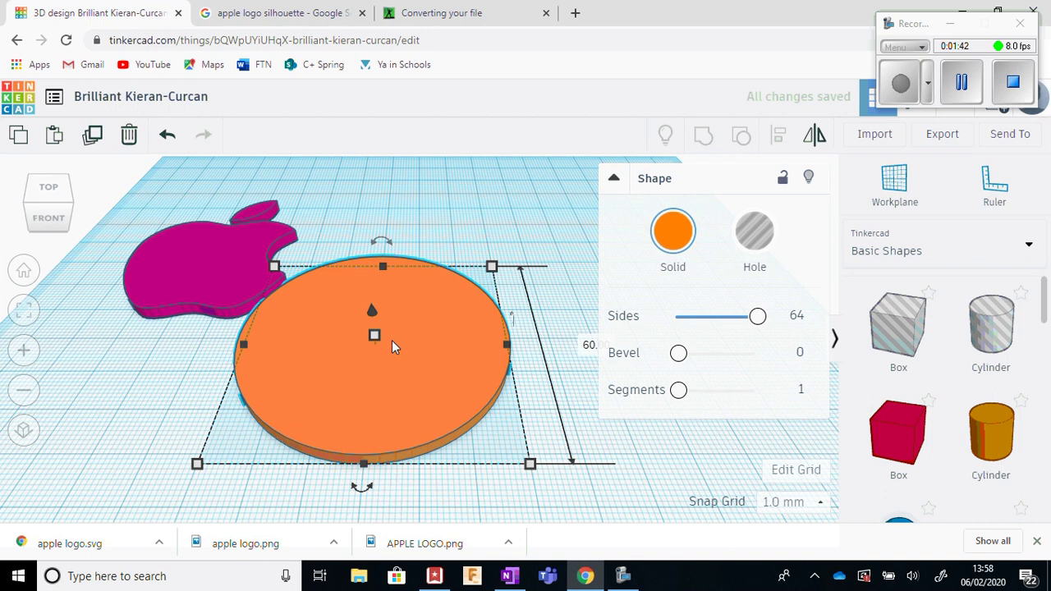
{"action": "left_click_drag", "start_coordinate": [403, 382], "coordinate": [488, 313]}
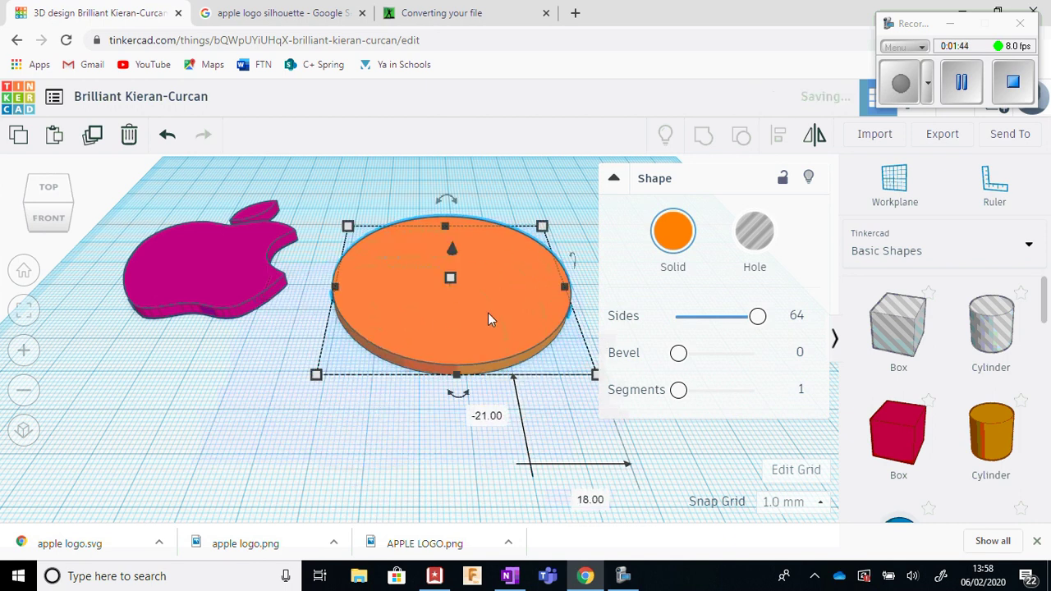
{"action": "left_click", "coordinate": [448, 489]}
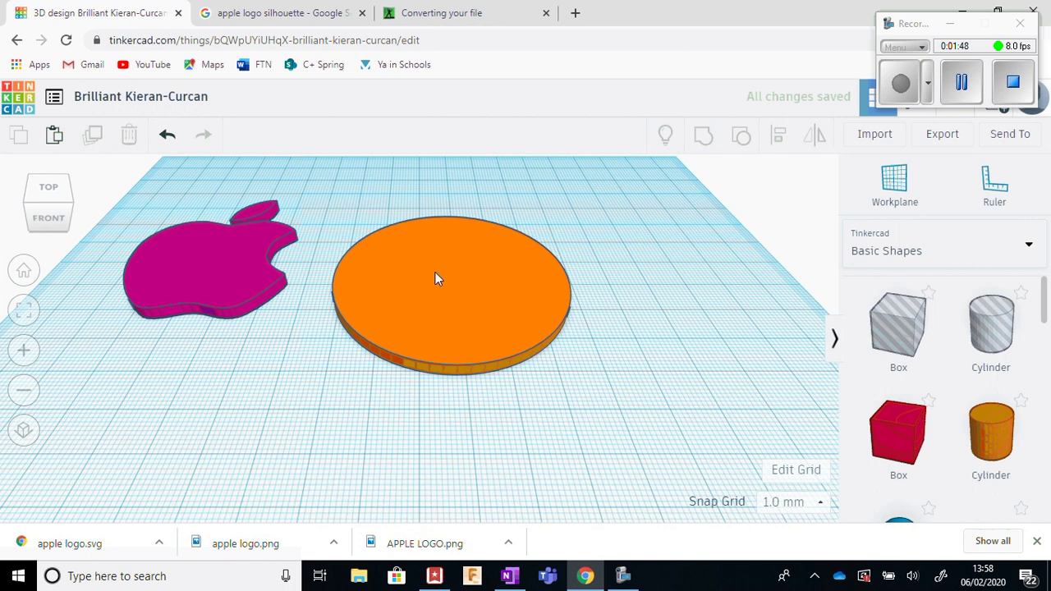
Nudge the 60 mm orange disc a little toward the front of the workplane.
{"action": "scroll", "coordinate": [448, 274], "scroll_direction": "up", "scroll_amount": 3}
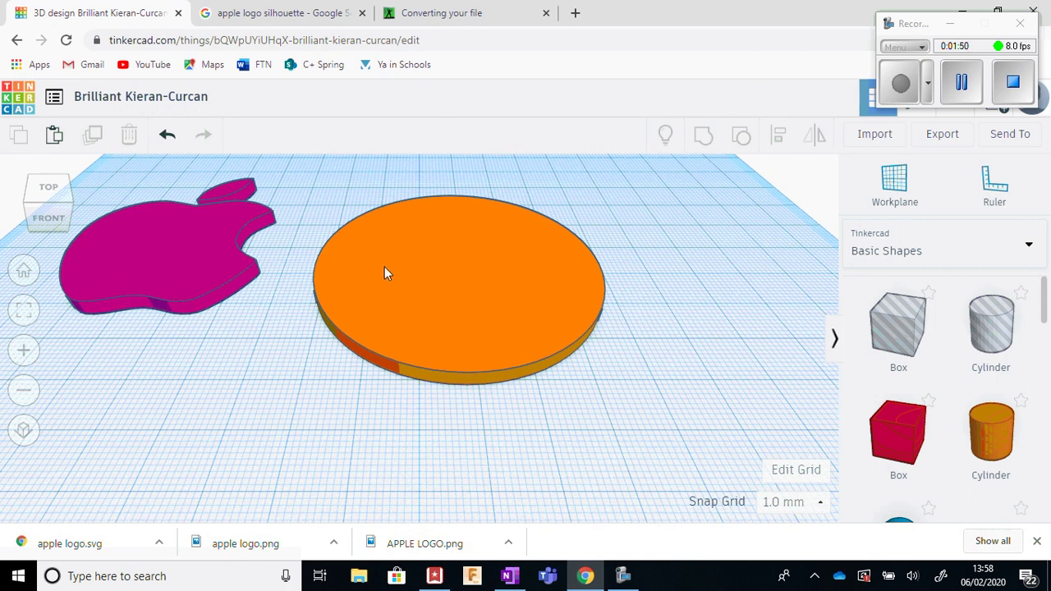
{"action": "right_click_drag", "start_coordinate": [501, 185], "coordinate": [327, 211]}
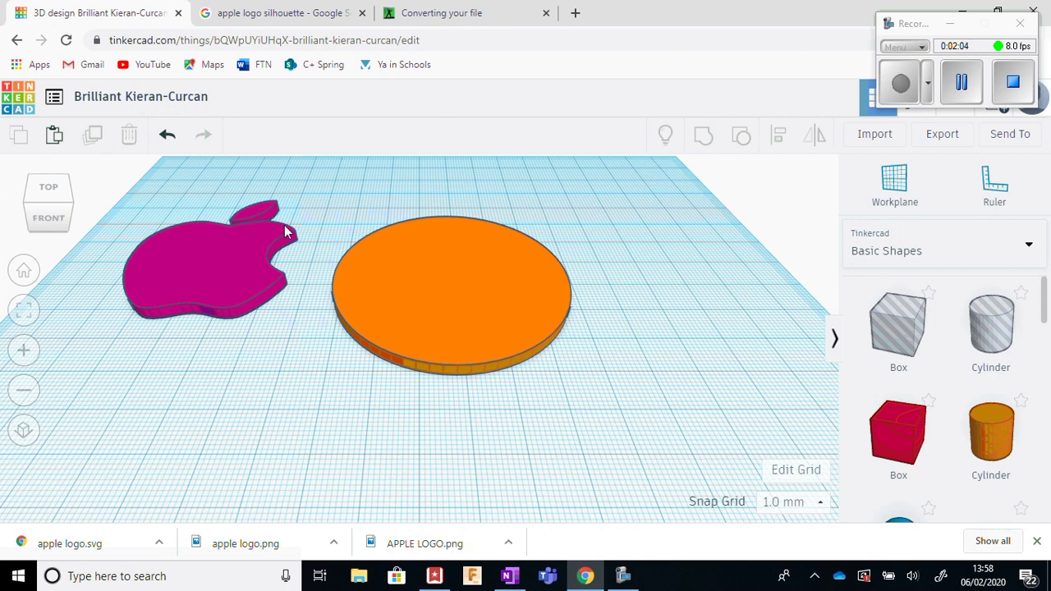
{"action": "scroll", "coordinate": [440, 261], "scroll_direction": "up", "scroll_amount": 2}
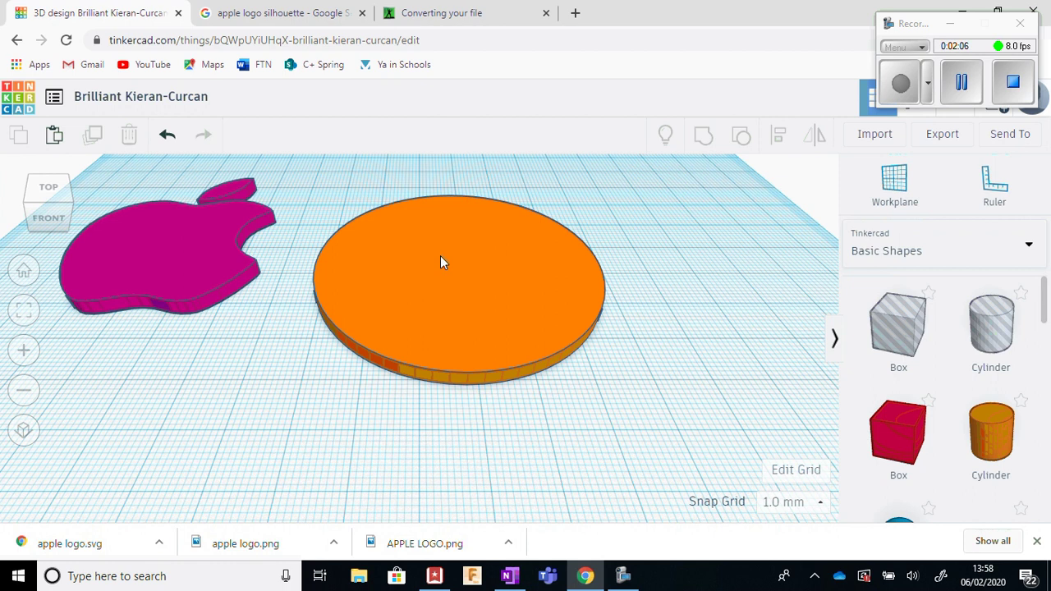
{"action": "scroll", "coordinate": [440, 261], "scroll_direction": "down", "scroll_amount": 2}
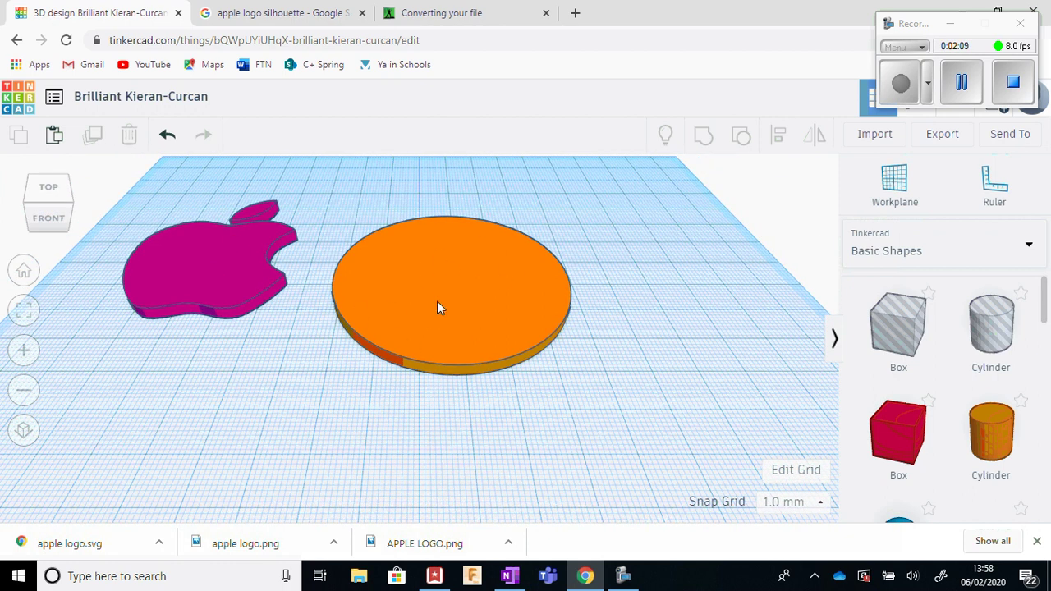
{"action": "scroll", "coordinate": [499, 227], "scroll_direction": "up", "scroll_amount": 2}
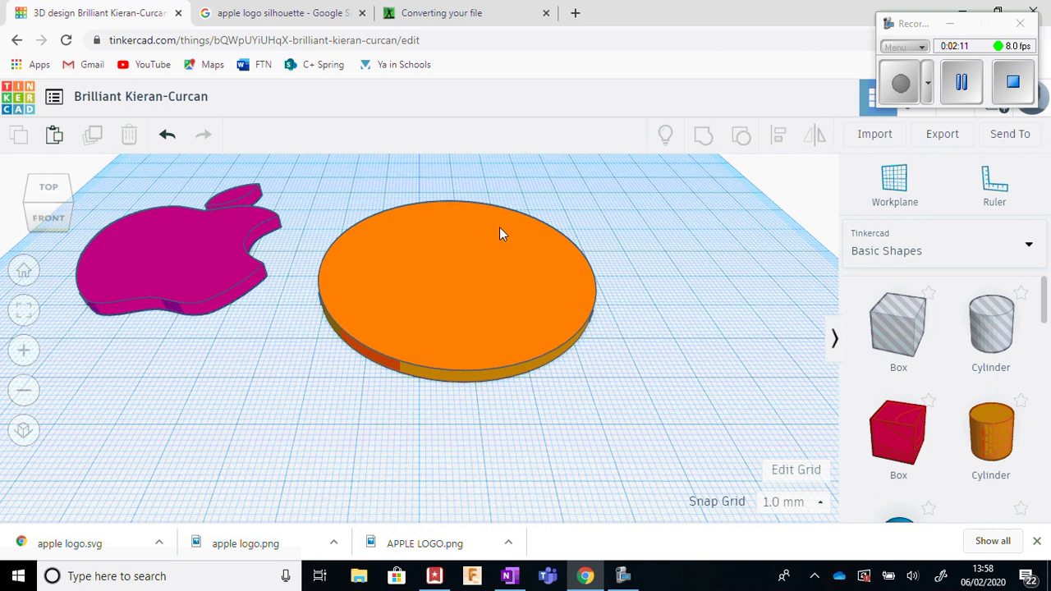
{"action": "scroll", "coordinate": [526, 209], "scroll_direction": "down", "scroll_amount": 2}
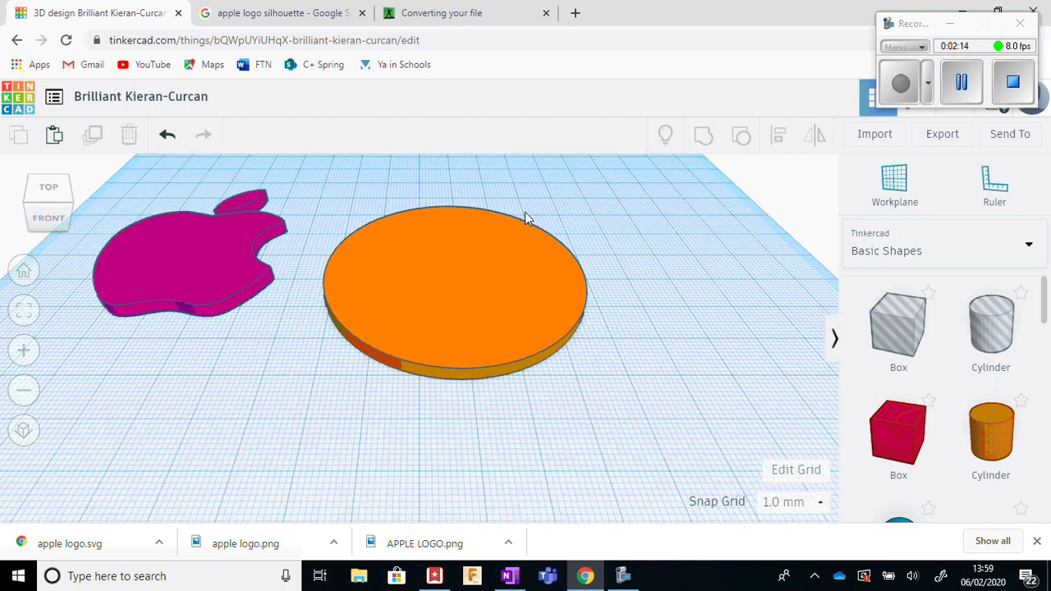
{"action": "left_click", "coordinate": [440, 314]}
{"action": "left_click_drag", "start_coordinate": [438, 315], "coordinate": [429, 346]}
{"action": "left_click", "coordinate": [455, 205]}
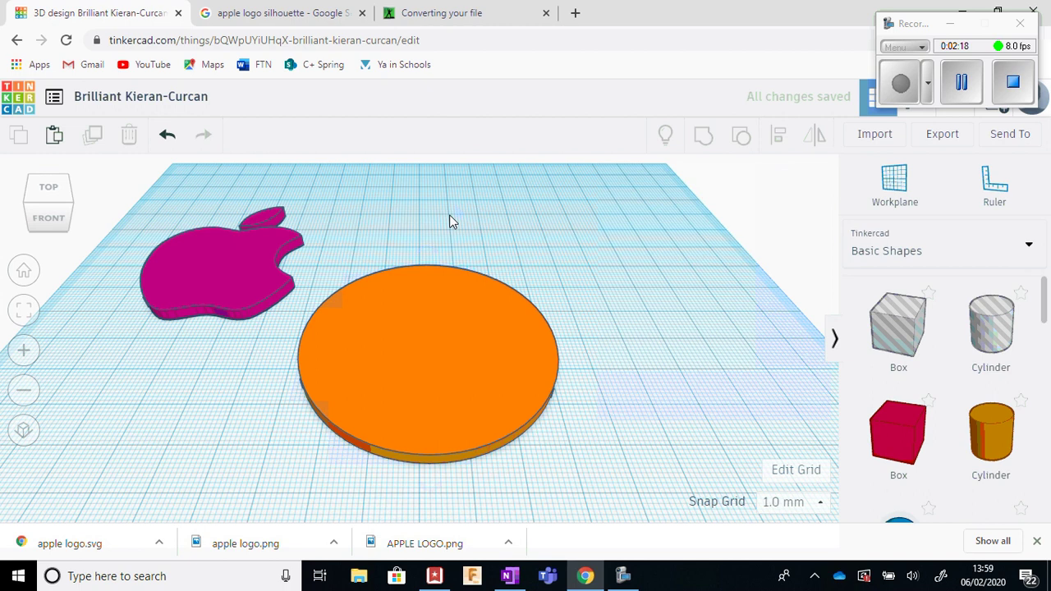
Switch to a top-down orthographic view of the workplane.
{"action": "left_click", "coordinate": [50, 189]}
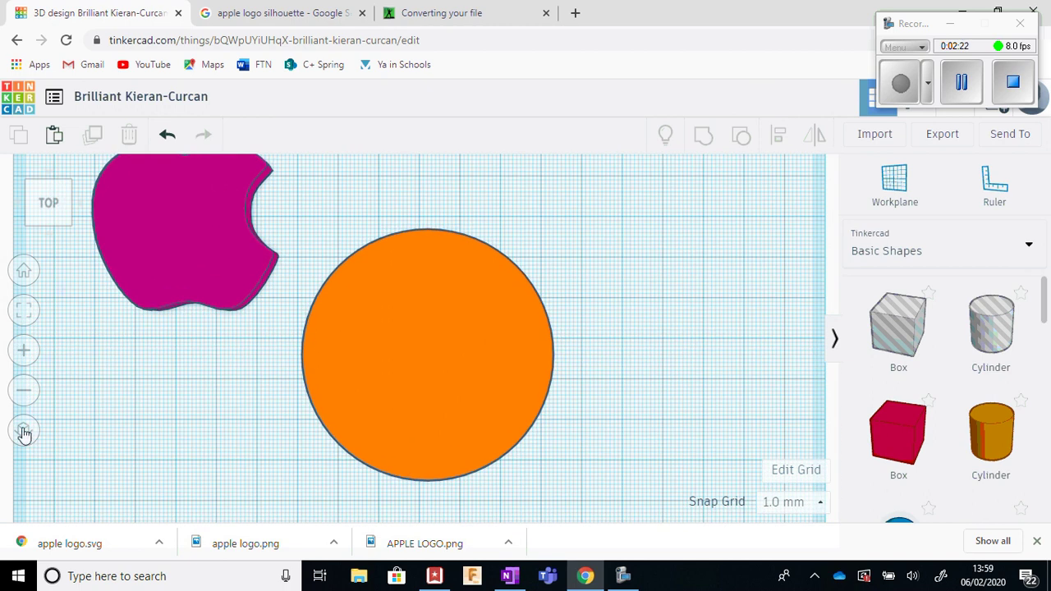
{"action": "left_click", "coordinate": [24, 431]}
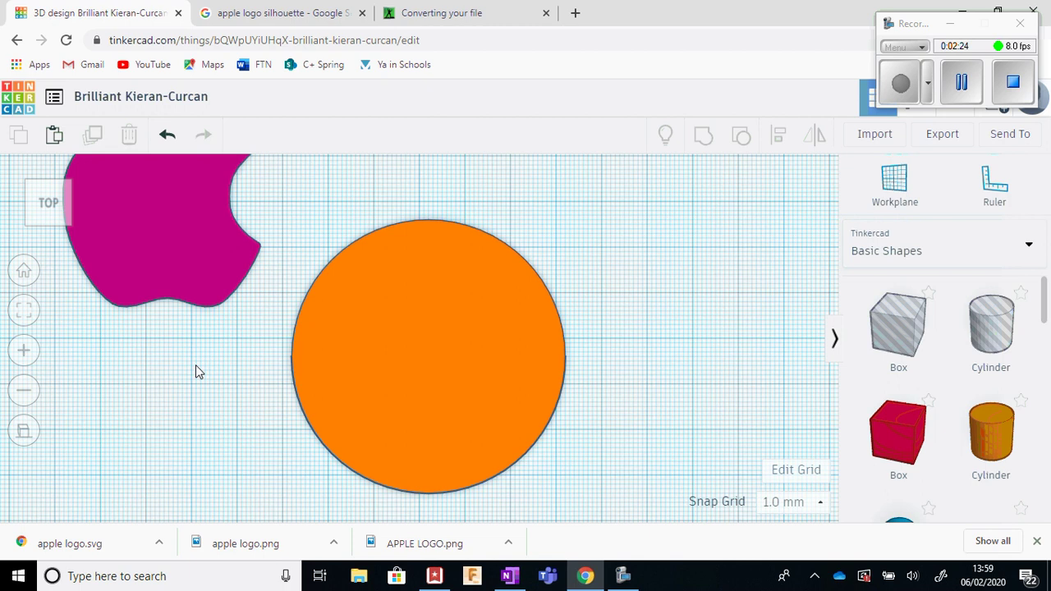
{"action": "left_click", "coordinate": [22, 432]}
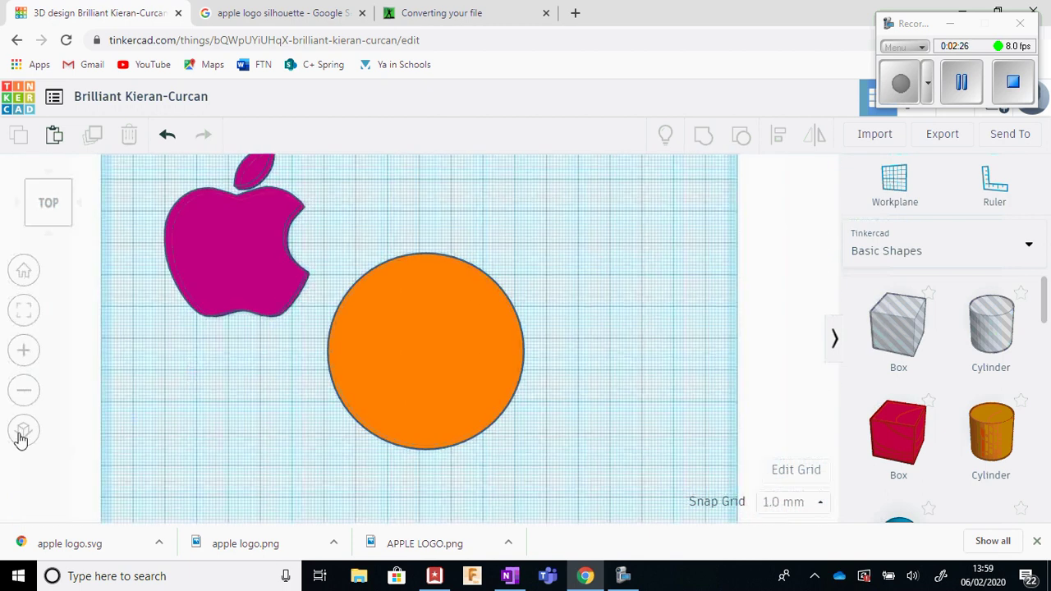
{"action": "left_click", "coordinate": [23, 435]}
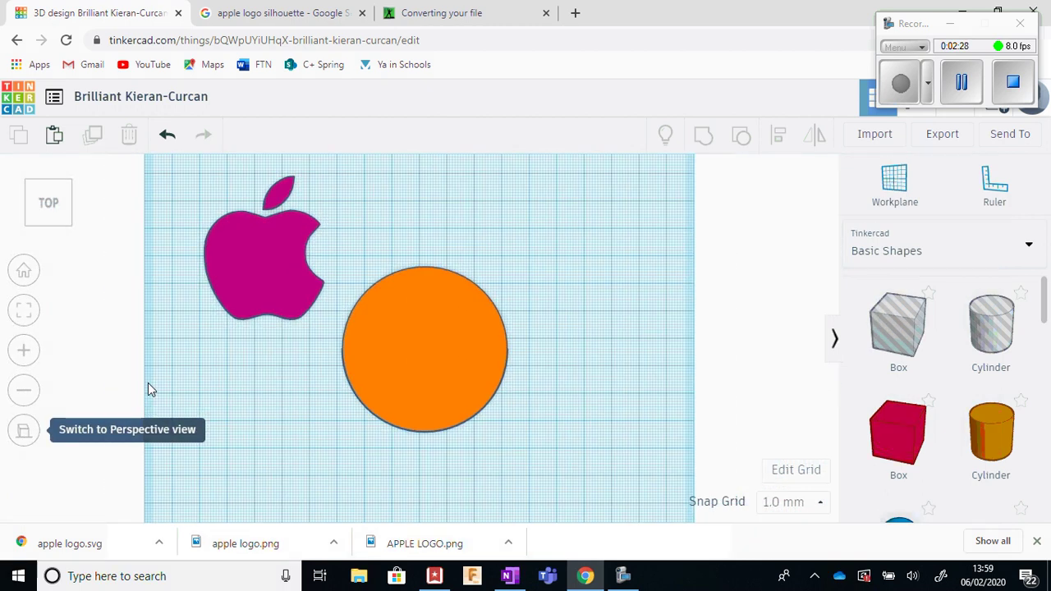
Drag the magenta Apple logo left, past the workplane's left edge.
{"action": "left_click_drag", "start_coordinate": [214, 179], "coordinate": [345, 343]}
{"action": "left_click_drag", "start_coordinate": [293, 283], "coordinate": [174, 383]}
{"action": "left_click", "coordinate": [323, 233]}
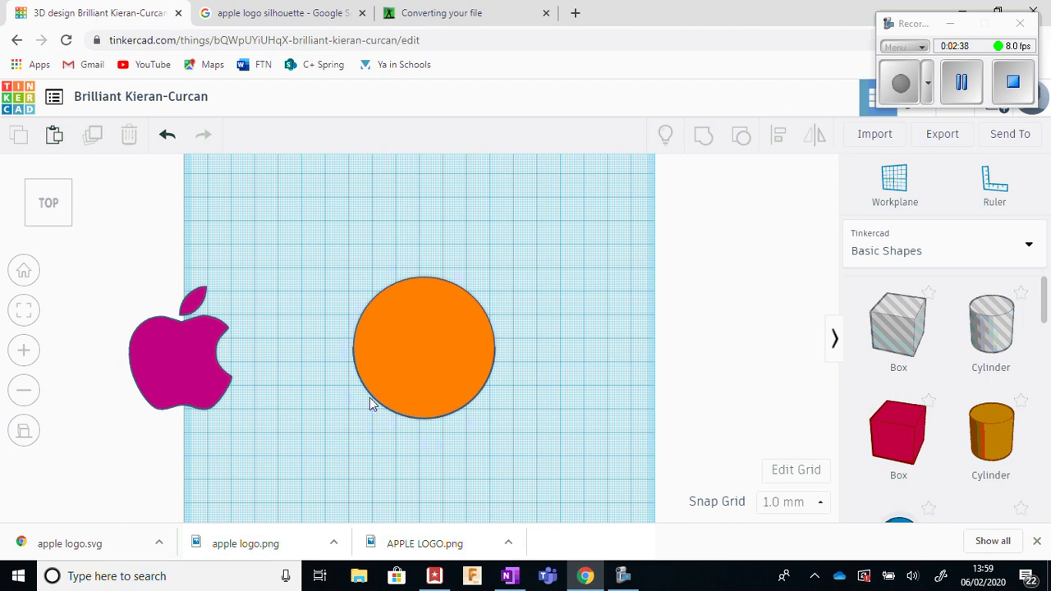
{"action": "scroll", "coordinate": [459, 330], "scroll_direction": "up", "scroll_amount": 1}
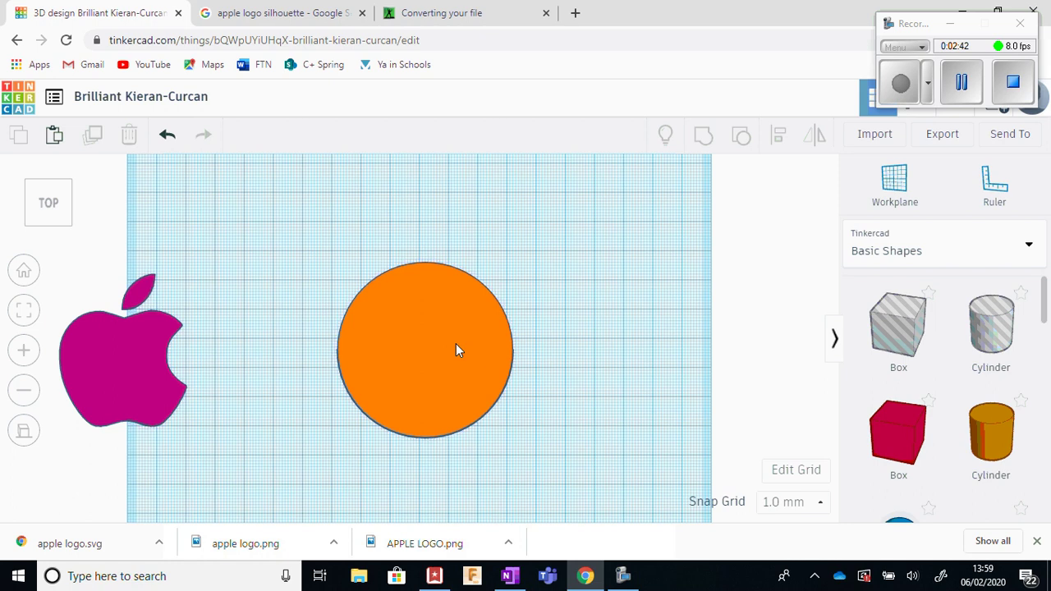
Nudge the orange circle slightly right and duplicate it.
{"action": "left_click", "coordinate": [457, 350]}
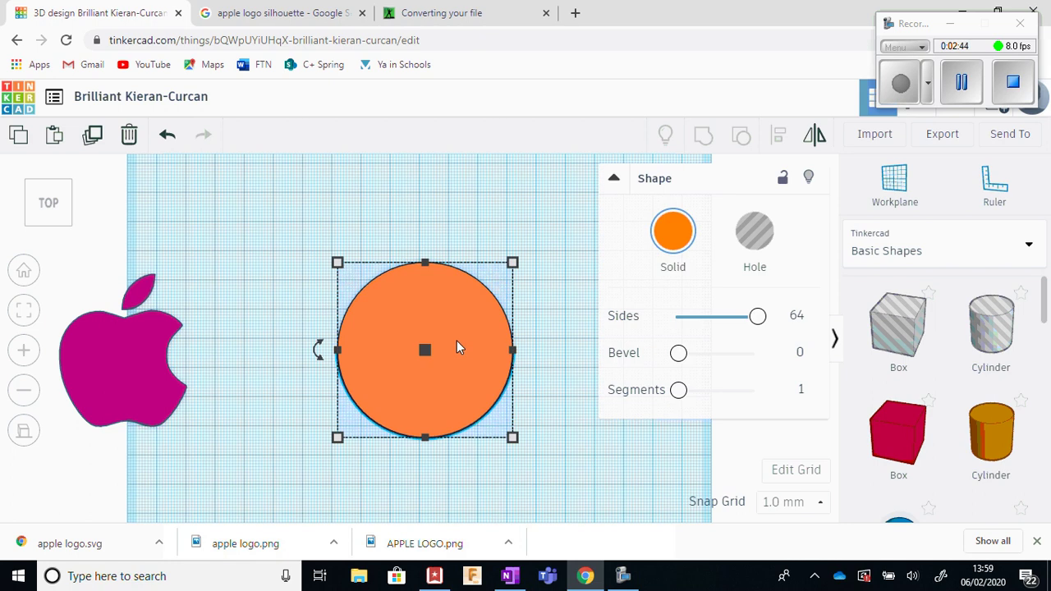
{"action": "mouse_move", "coordinate": [459, 341]}
{"action": "left_mouse_down"}
{"action": "mouse_move", "coordinate": [462, 306]}
{"action": "mouse_move", "coordinate": [462, 339]}
{"action": "left_mouse_up"}
{"action": "left_click", "coordinate": [466, 320]}
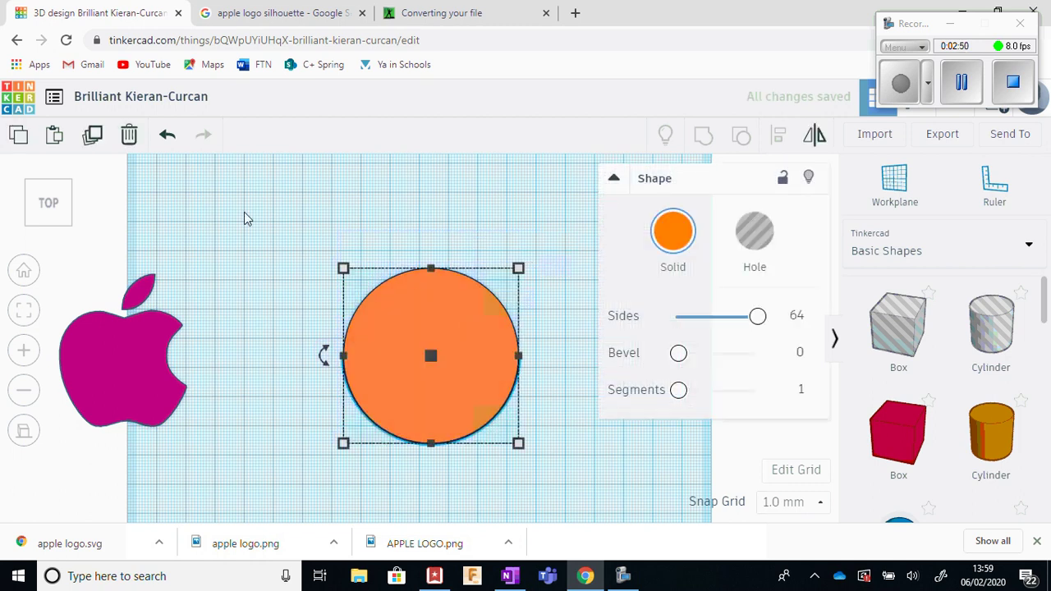
{"action": "left_click", "coordinate": [95, 138]}
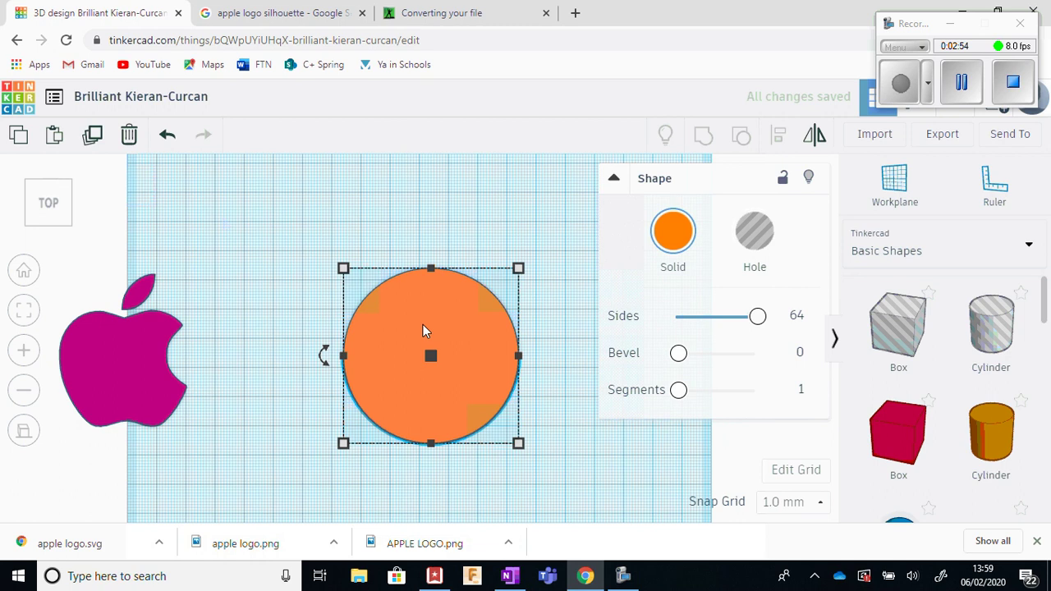
Move the circle copy up and left, above the original.
{"action": "left_click_drag", "start_coordinate": [424, 327], "coordinate": [427, 205]}
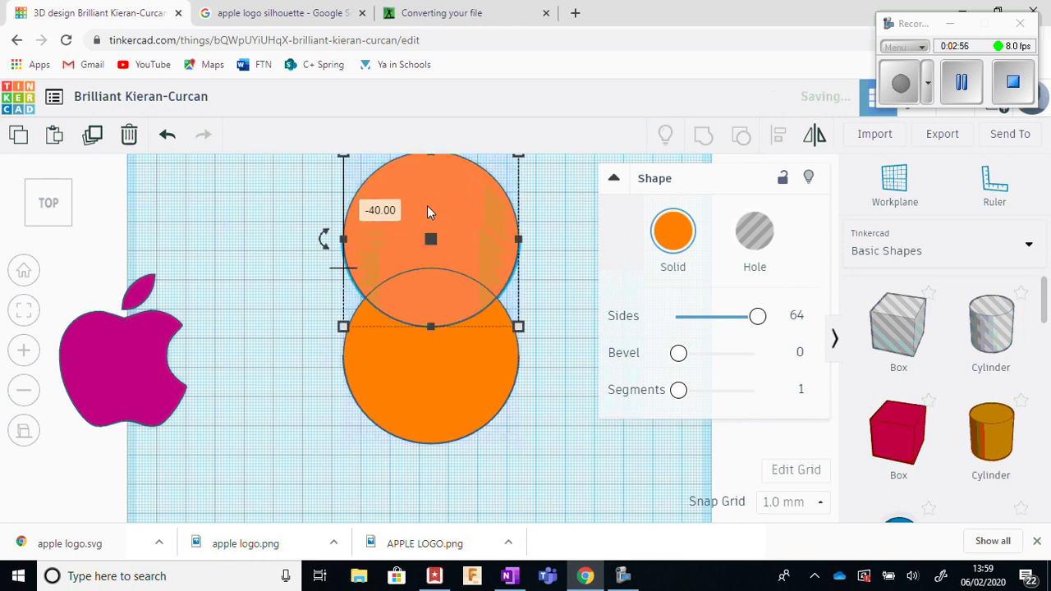
{"action": "scroll", "coordinate": [435, 243], "scroll_direction": "up", "scroll_amount": 3}
{"action": "scroll", "coordinate": [436, 262], "scroll_direction": "down", "scroll_amount": 3}
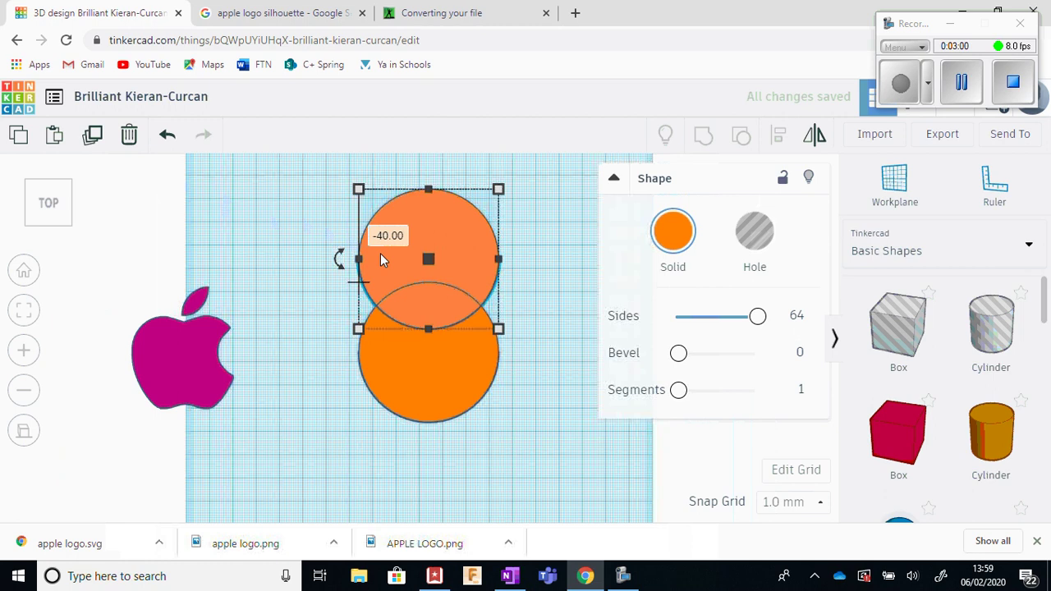
{"action": "left_click_drag", "start_coordinate": [379, 253], "coordinate": [278, 230]}
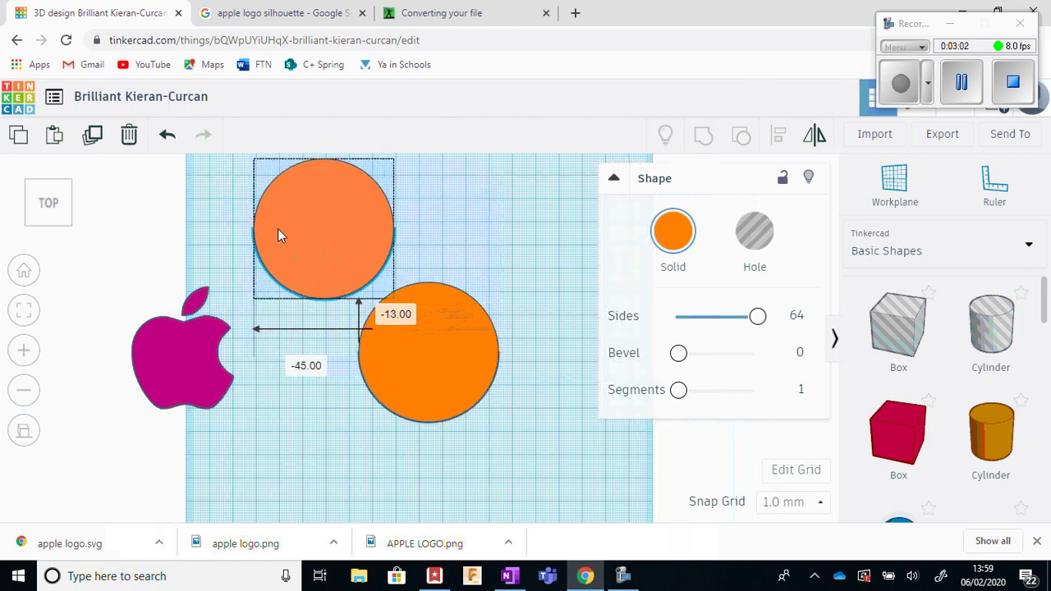
{"action": "scroll", "coordinate": [295, 237], "scroll_direction": "up", "scroll_amount": 1}
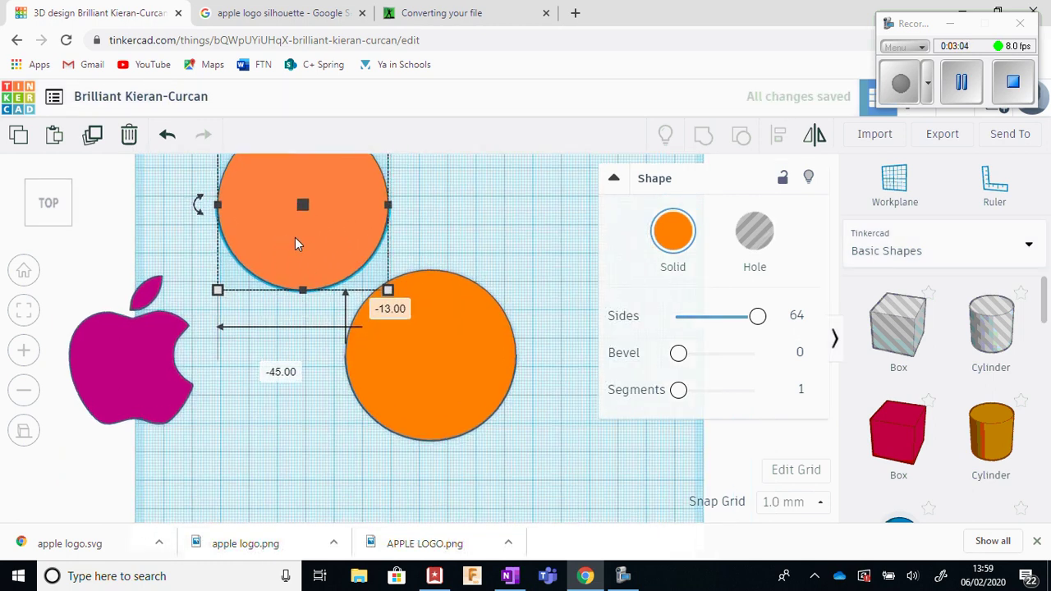
{"action": "scroll", "coordinate": [300, 231], "scroll_direction": "down", "scroll_amount": 2}
{"action": "scroll", "coordinate": [325, 189], "scroll_direction": "up", "scroll_amount": 1}
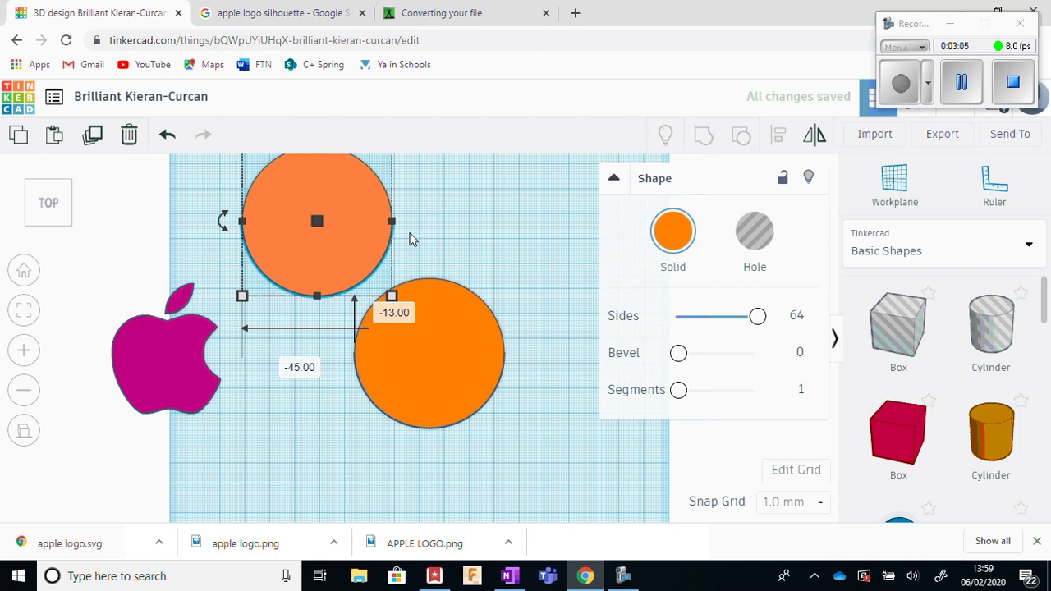
{"action": "scroll", "coordinate": [411, 235], "scroll_direction": "down", "scroll_amount": 1}
{"action": "scroll", "coordinate": [346, 163], "scroll_direction": "up", "scroll_amount": 1}
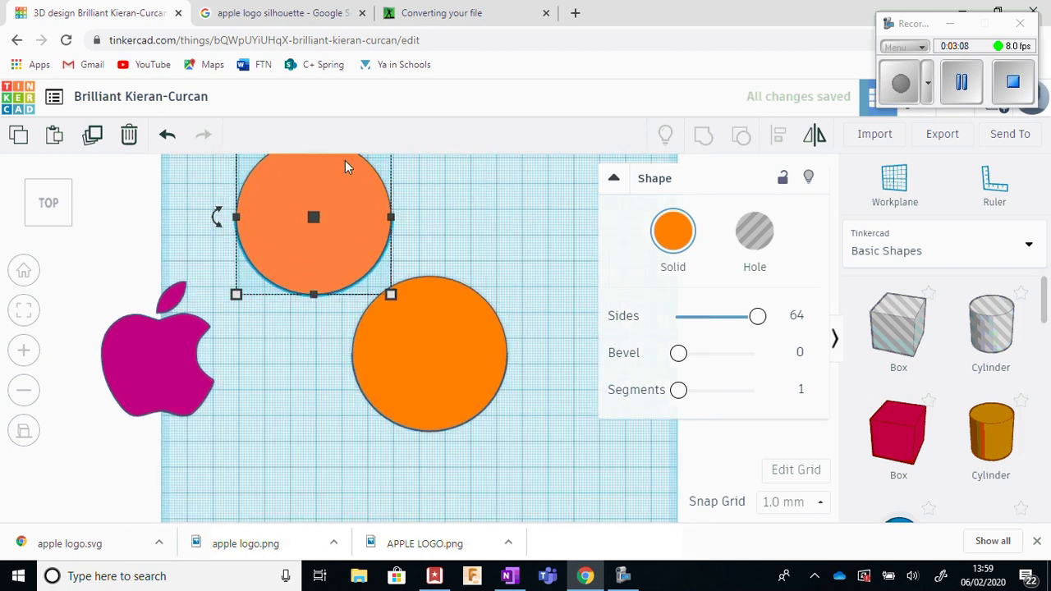
{"action": "scroll", "coordinate": [240, 195], "scroll_direction": "down", "scroll_amount": 1}
{"action": "scroll", "coordinate": [234, 201], "scroll_direction": "up", "scroll_amount": 1}
{"action": "scroll", "coordinate": [335, 242], "scroll_direction": "down", "scroll_amount": 1}
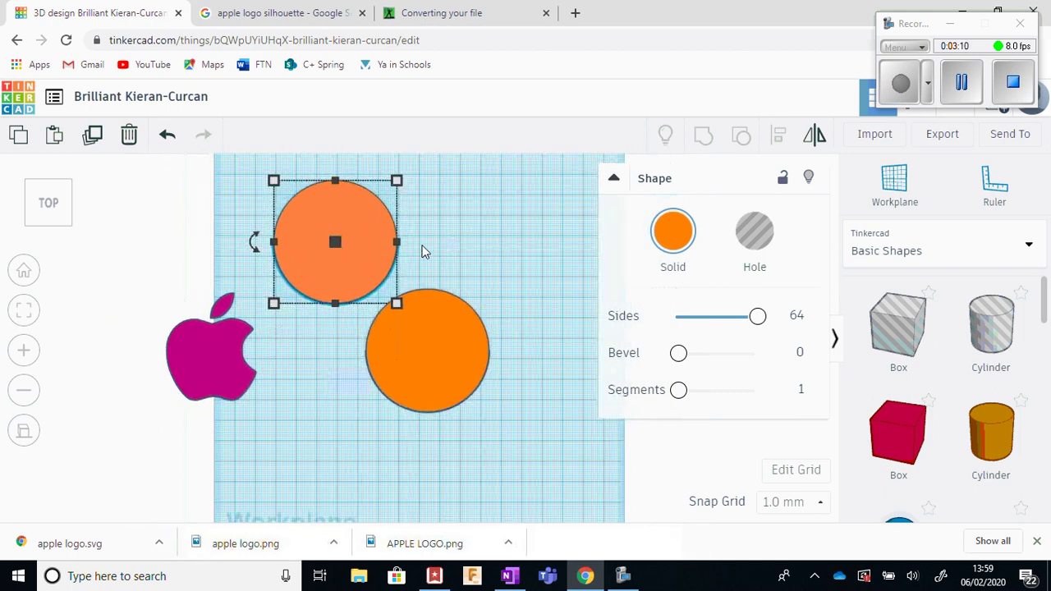
Resize the copied circle to 50 mm height and 50 mm width.
{"action": "left_click", "coordinate": [425, 247]}
{"action": "left_click", "coordinate": [353, 261]}
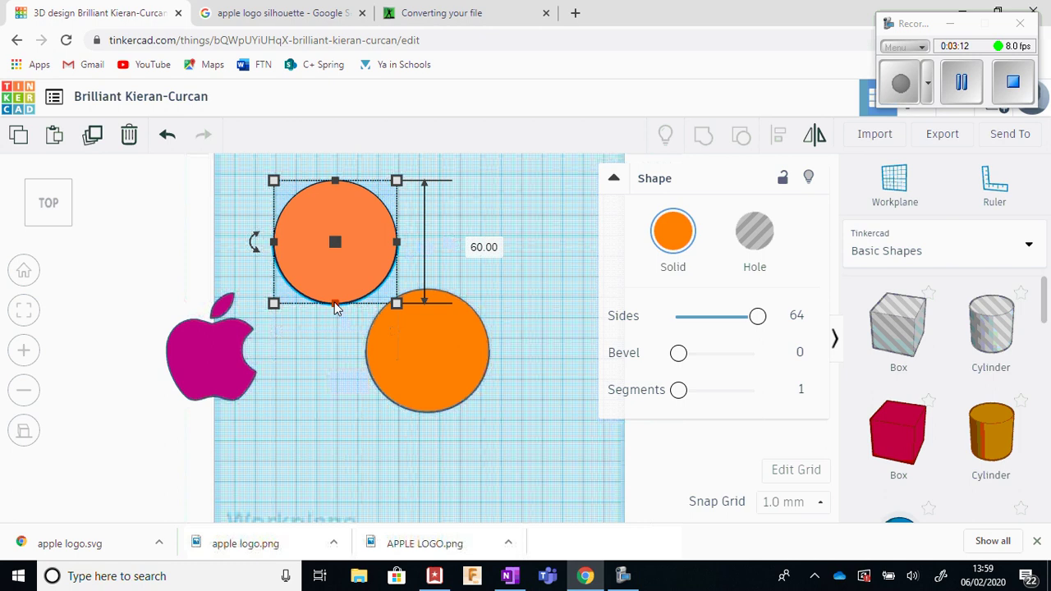
{"action": "left_click", "coordinate": [469, 241]}
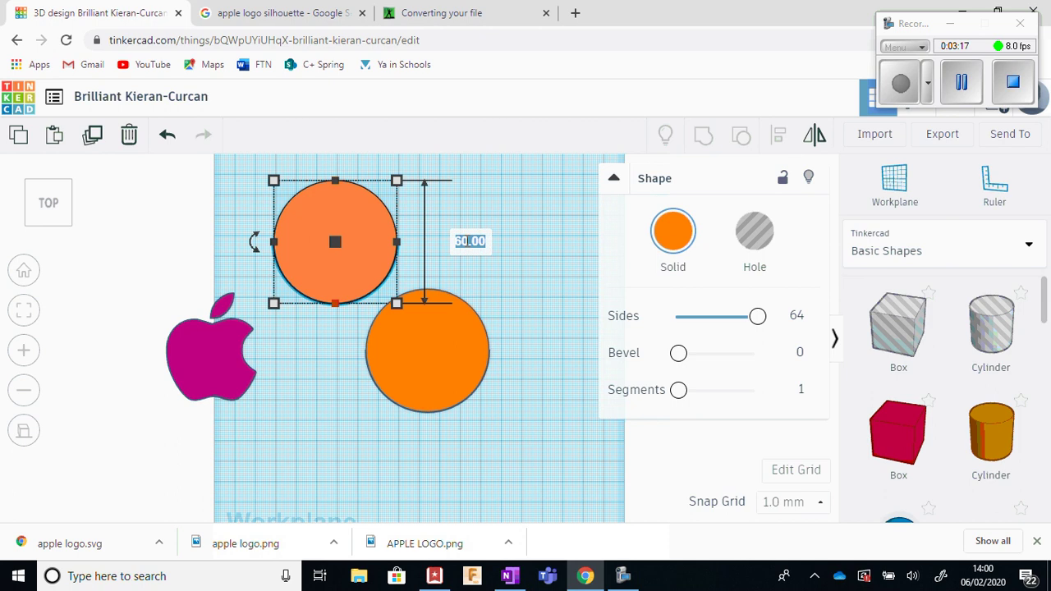
{"action": "type", "text": "50"}
{"action": "key", "text": "Return"}
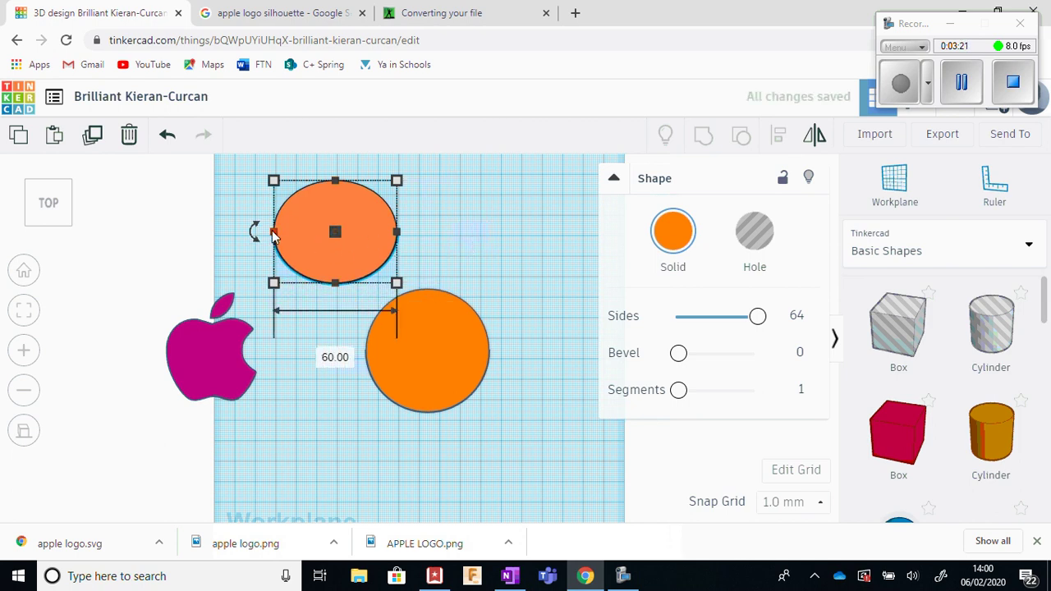
{"action": "left_click", "coordinate": [328, 357]}
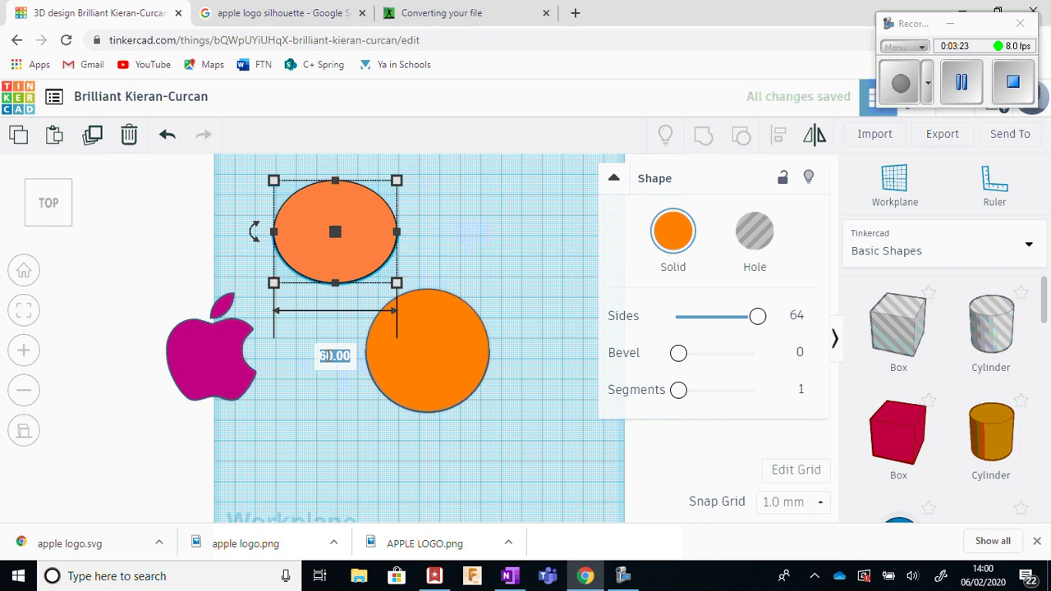
{"action": "type", "text": "50"}
{"action": "key", "text": "Return"}
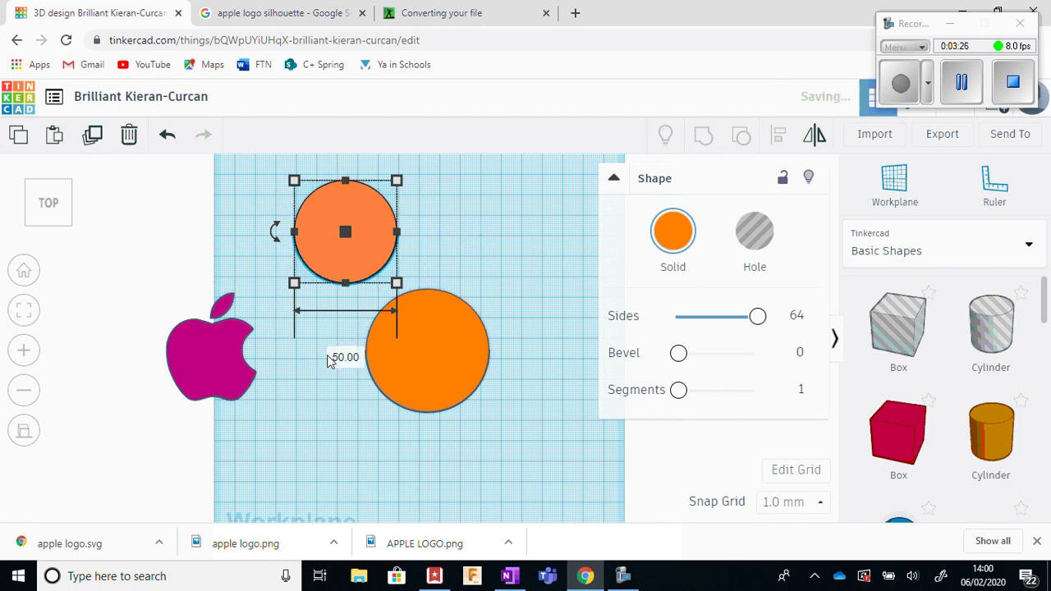
Colour the smaller circle red.
{"action": "left_click", "coordinate": [497, 294]}
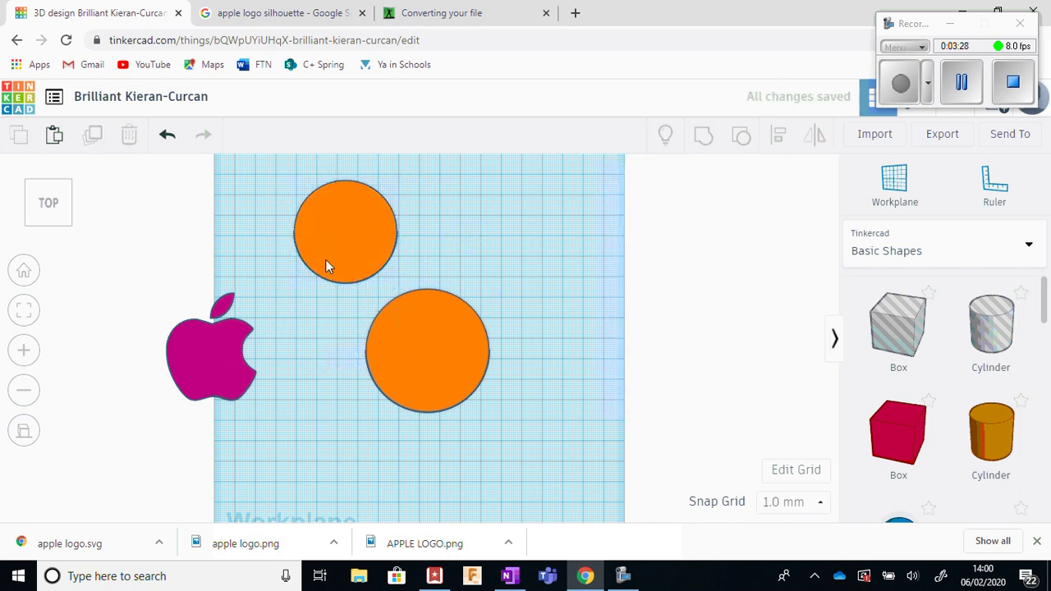
{"action": "scroll", "coordinate": [352, 226], "scroll_direction": "up", "scroll_amount": 1}
{"action": "scroll", "coordinate": [411, 225], "scroll_direction": "down", "scroll_amount": 1}
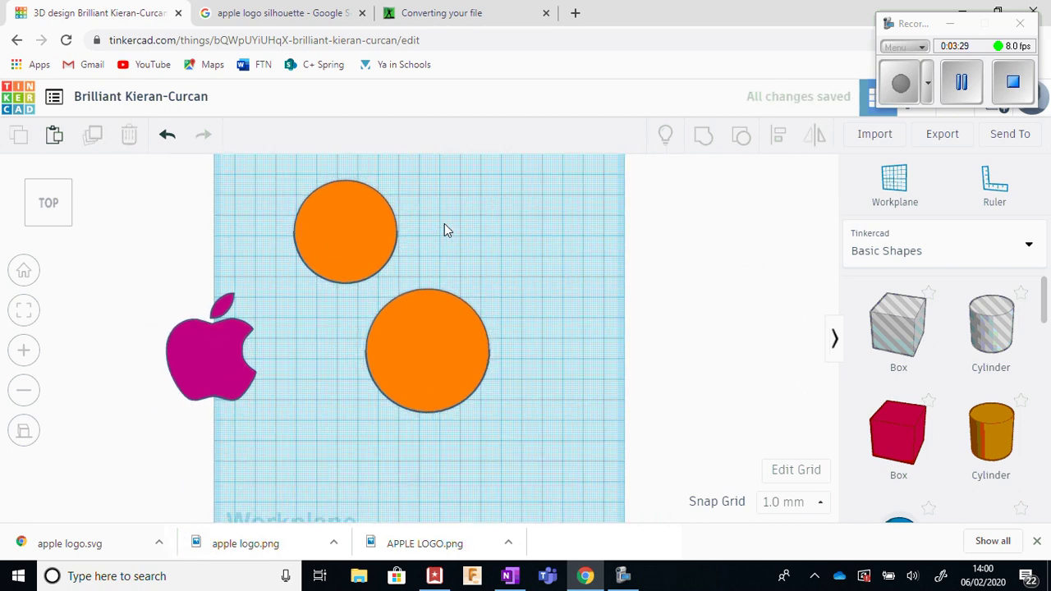
{"action": "left_click", "coordinate": [365, 233]}
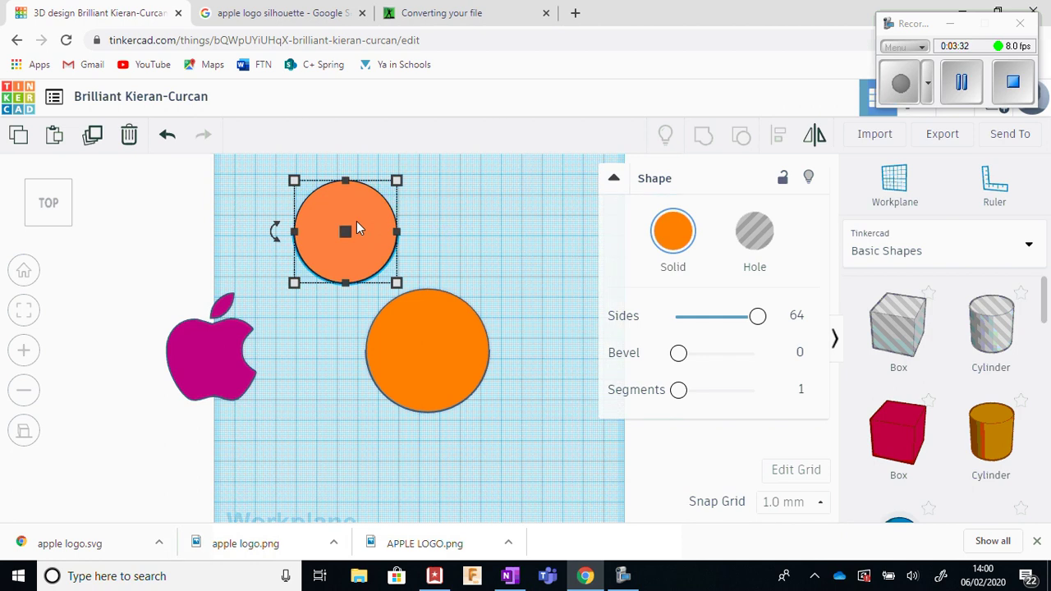
{"action": "left_click", "coordinate": [672, 246]}
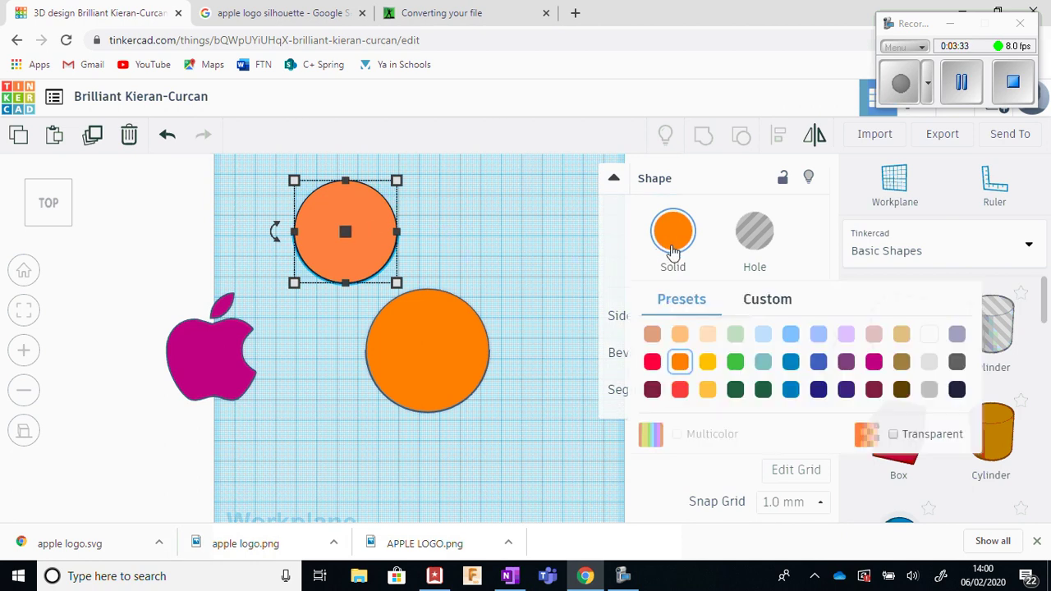
{"action": "left_click", "coordinate": [655, 362]}
{"action": "left_click", "coordinate": [528, 284]}
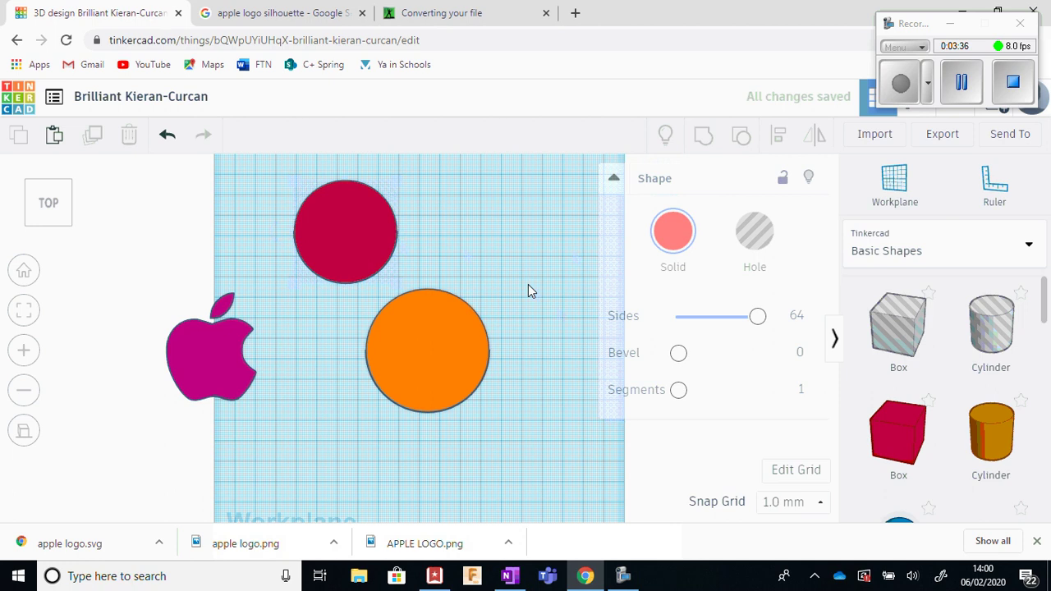
Tilt the workplane back into a 3D perspective view.
{"action": "left_click", "coordinate": [57, 211]}
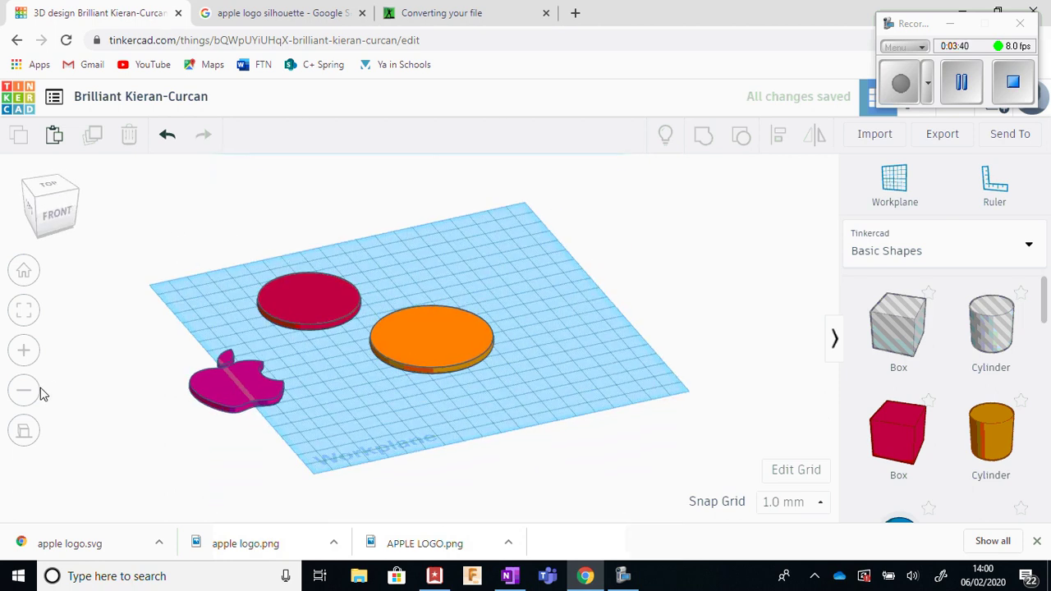
{"action": "left_click", "coordinate": [24, 430]}
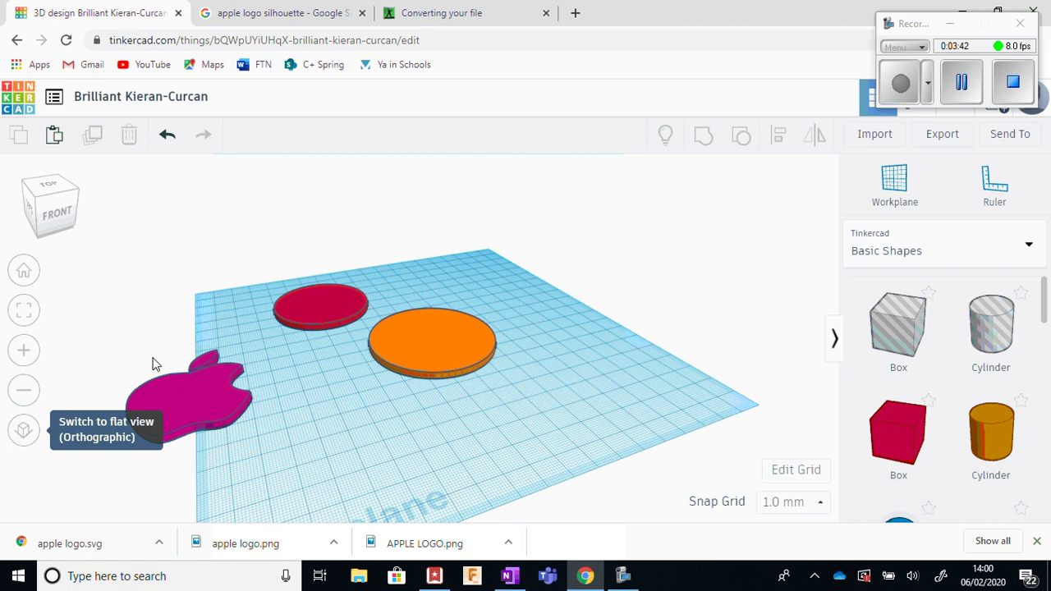
{"action": "scroll", "coordinate": [188, 337], "scroll_direction": "down", "scroll_amount": 5}
{"action": "scroll", "coordinate": [348, 302], "scroll_direction": "up", "scroll_amount": 3}
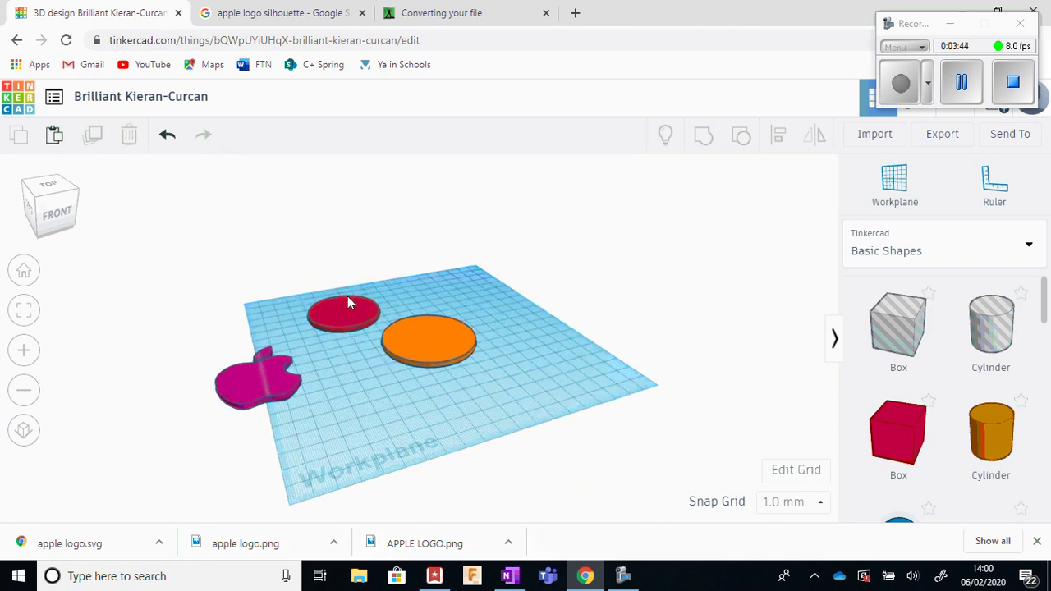
{"action": "scroll", "coordinate": [348, 302], "scroll_direction": "up", "scroll_amount": 5}
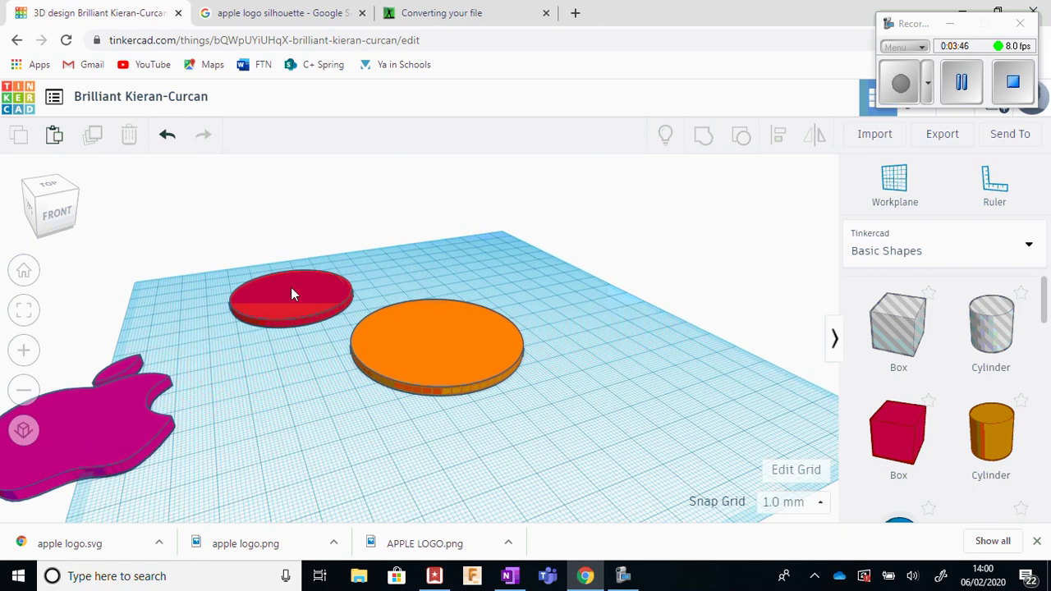
Raise the red disc to 16 mm tall, then view from the top.
{"action": "left_click", "coordinate": [292, 294]}
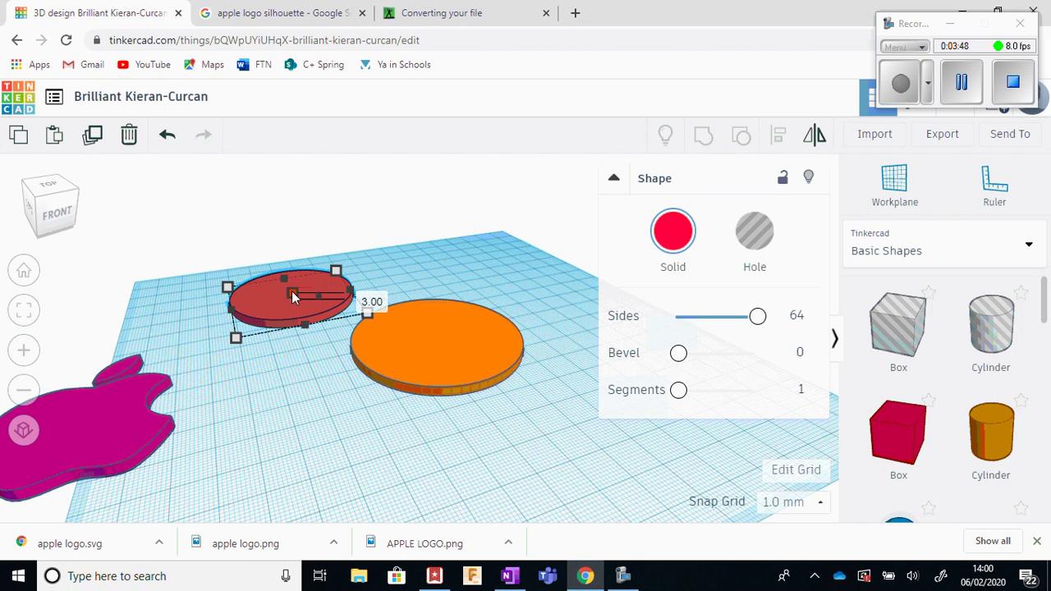
{"action": "left_click_drag", "start_coordinate": [293, 297], "coordinate": [422, 317]}
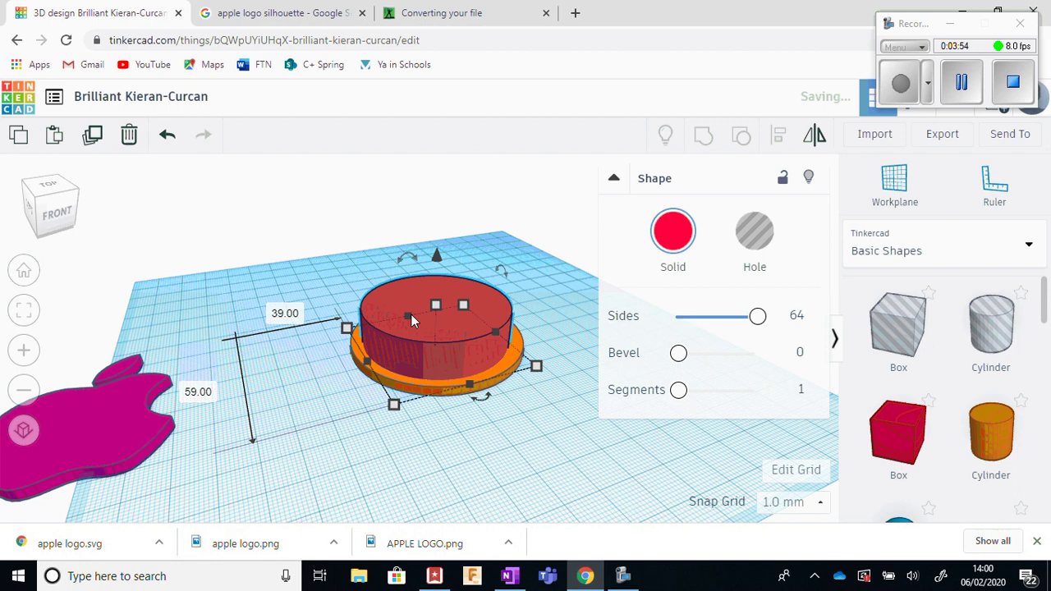
{"action": "left_click", "coordinate": [51, 189]}
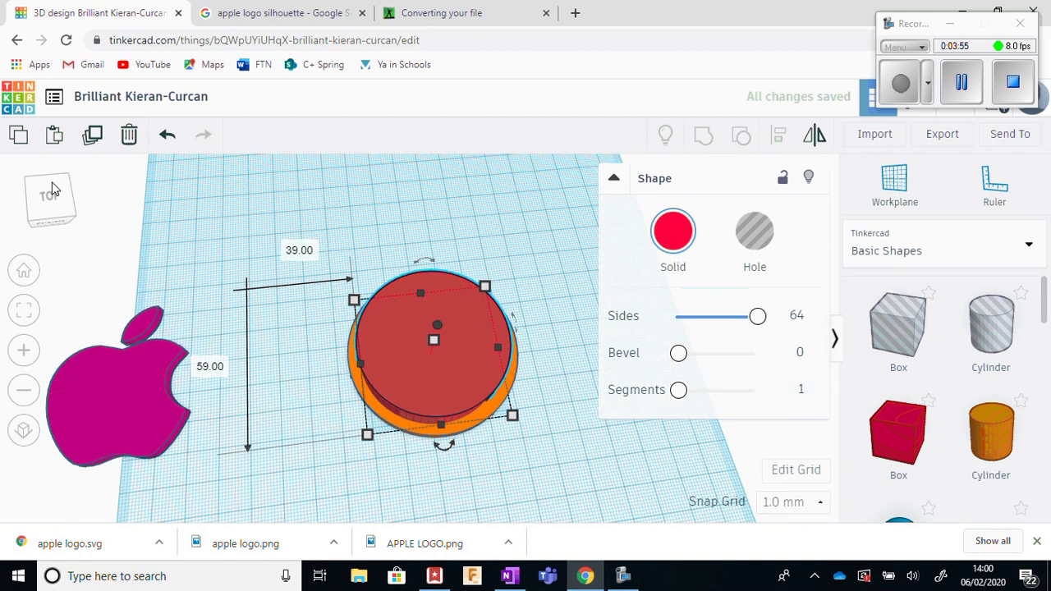
In orthographic view, select both discs and align their centres on both axes.
{"action": "left_click", "coordinate": [25, 433]}
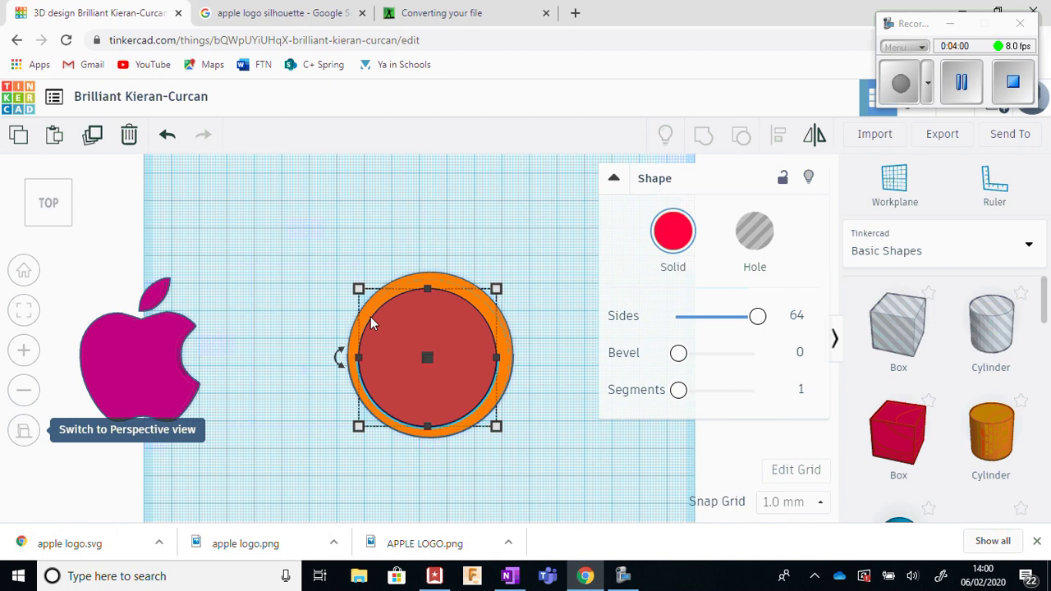
{"action": "left_click", "coordinate": [292, 263]}
{"action": "left_click_drag", "start_coordinate": [297, 220], "coordinate": [565, 476]}
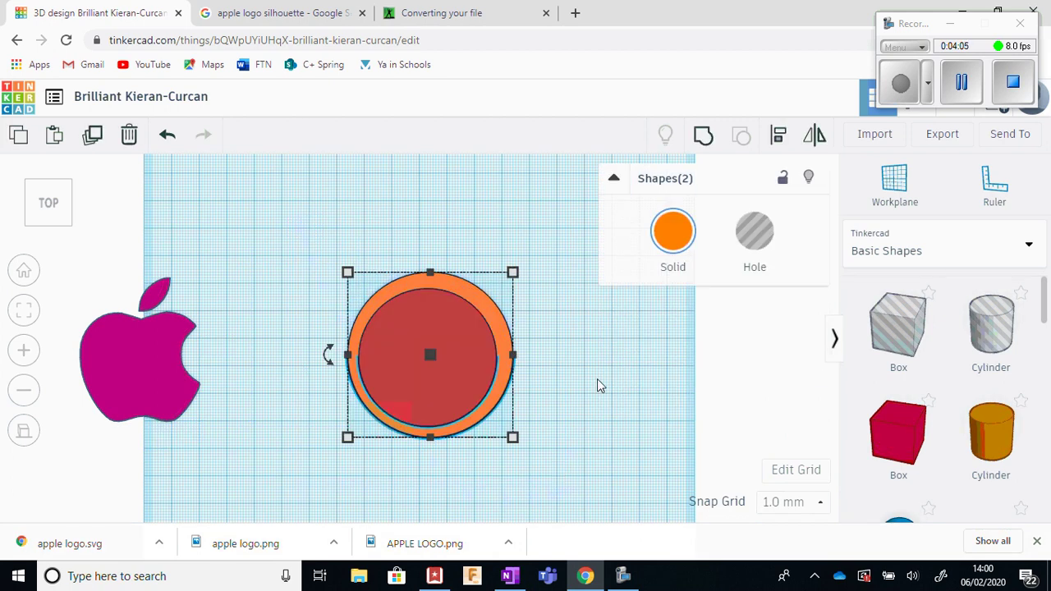
{"action": "left_click", "coordinate": [777, 136]}
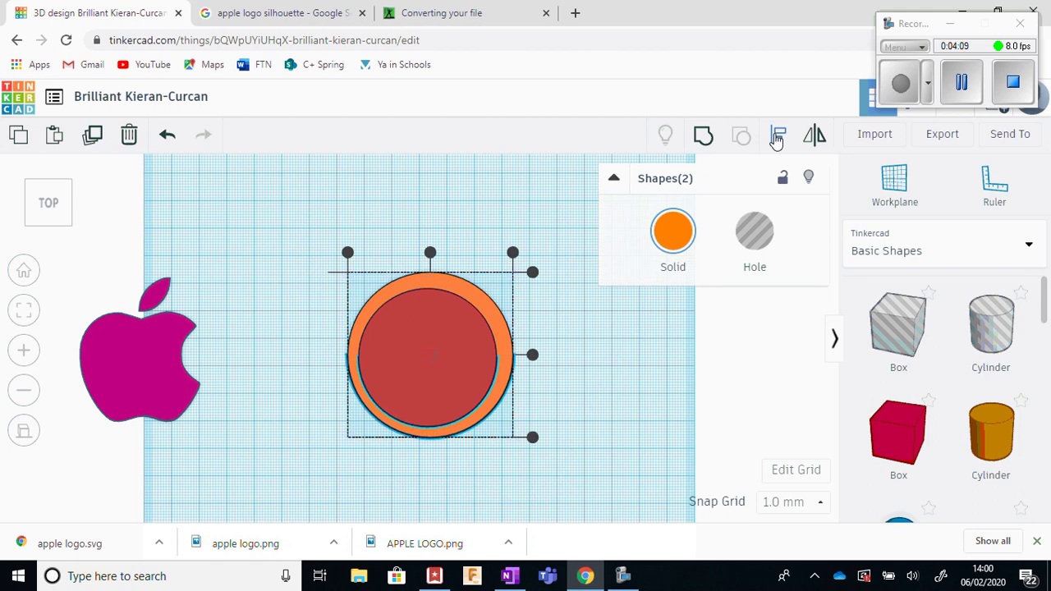
{"action": "left_click", "coordinate": [431, 255]}
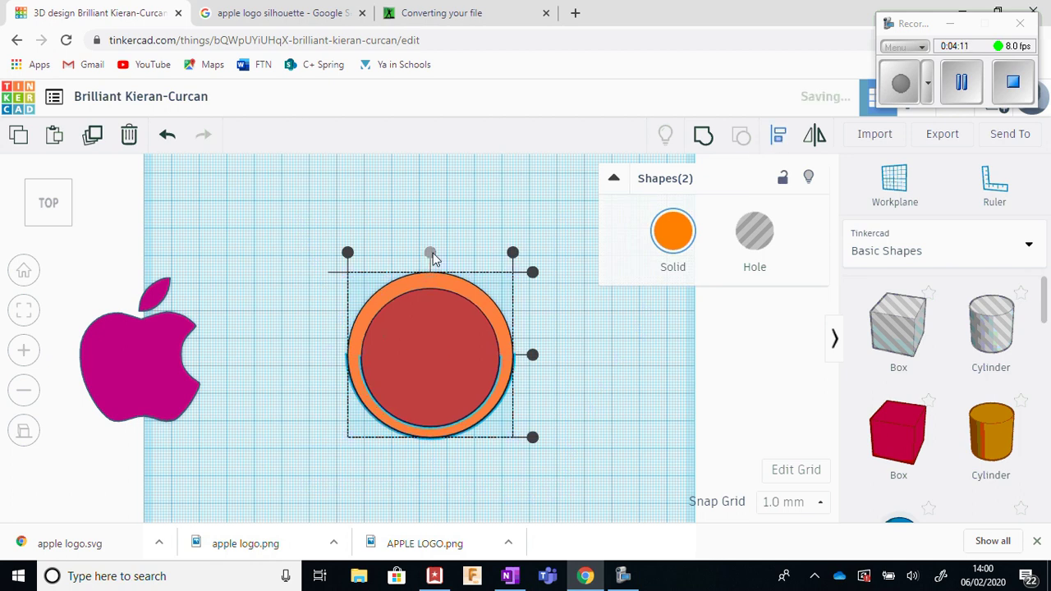
{"action": "left_click", "coordinate": [532, 356]}
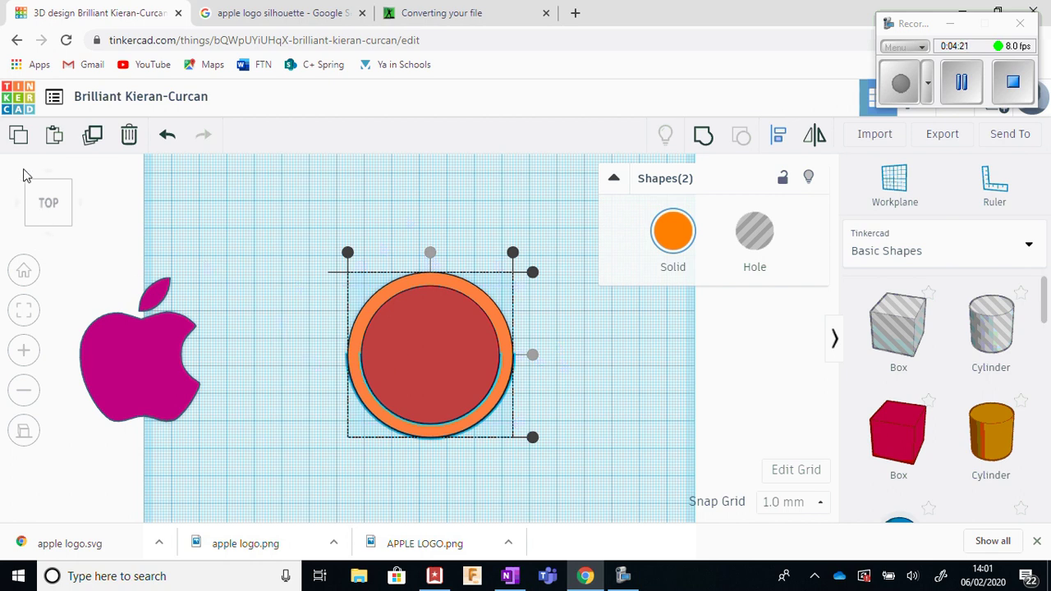
Set the red 16 mm cylinder to Hole so it cuts the orange disc.
{"action": "mouse_move", "coordinate": [46, 203]}
{"action": "left_mouse_down"}
{"action": "mouse_move", "coordinate": [45, 186]}
{"action": "mouse_move", "coordinate": [51, 194]}
{"action": "left_mouse_up"}
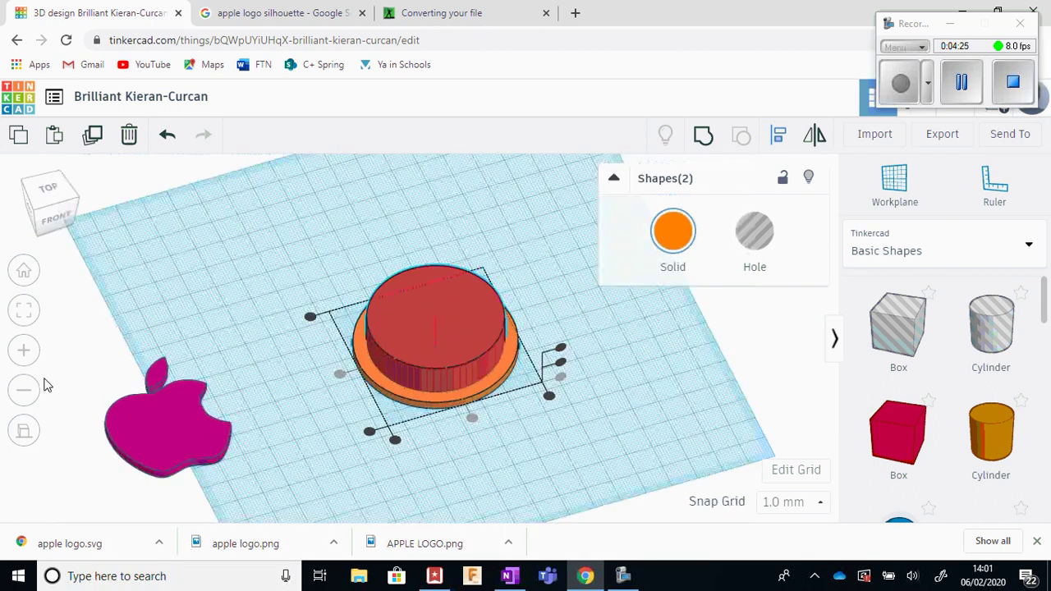
{"action": "left_click", "coordinate": [24, 433]}
{"action": "left_click", "coordinate": [257, 337]}
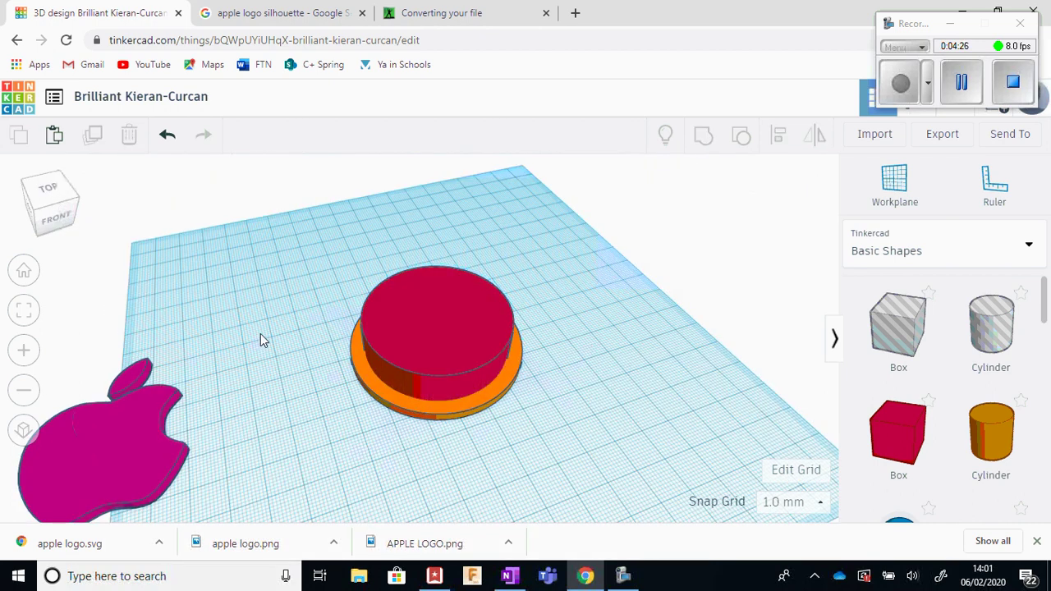
{"action": "scroll", "coordinate": [261, 333], "scroll_direction": "up", "scroll_amount": 3}
{"action": "left_click_drag", "start_coordinate": [263, 219], "coordinate": [595, 480]}
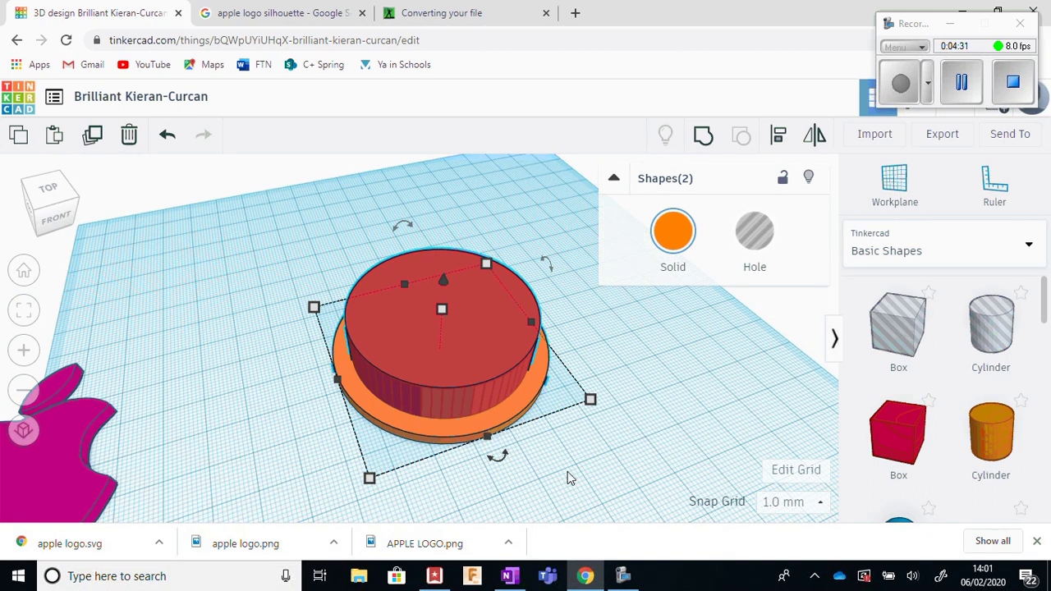
{"action": "left_click", "coordinate": [527, 461]}
{"action": "left_click", "coordinate": [487, 370]}
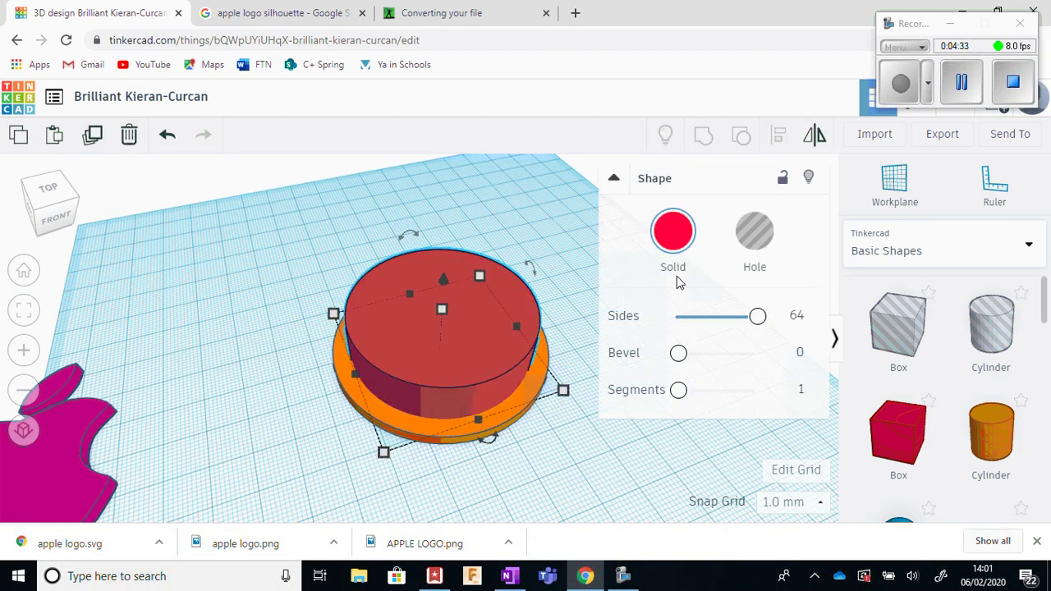
{"action": "left_click", "coordinate": [757, 233]}
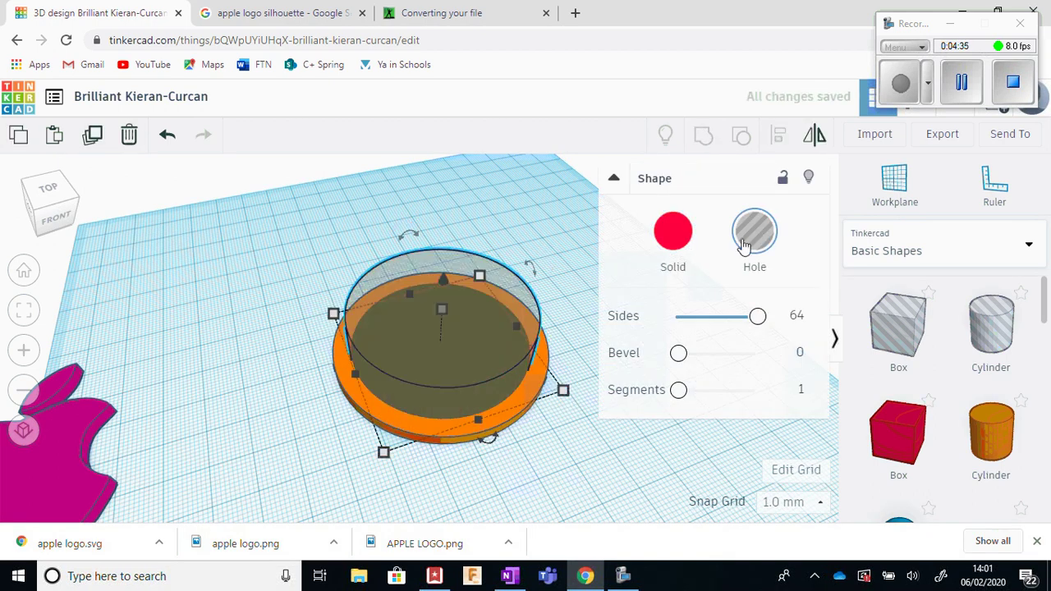
{"action": "left_click", "coordinate": [549, 268]}
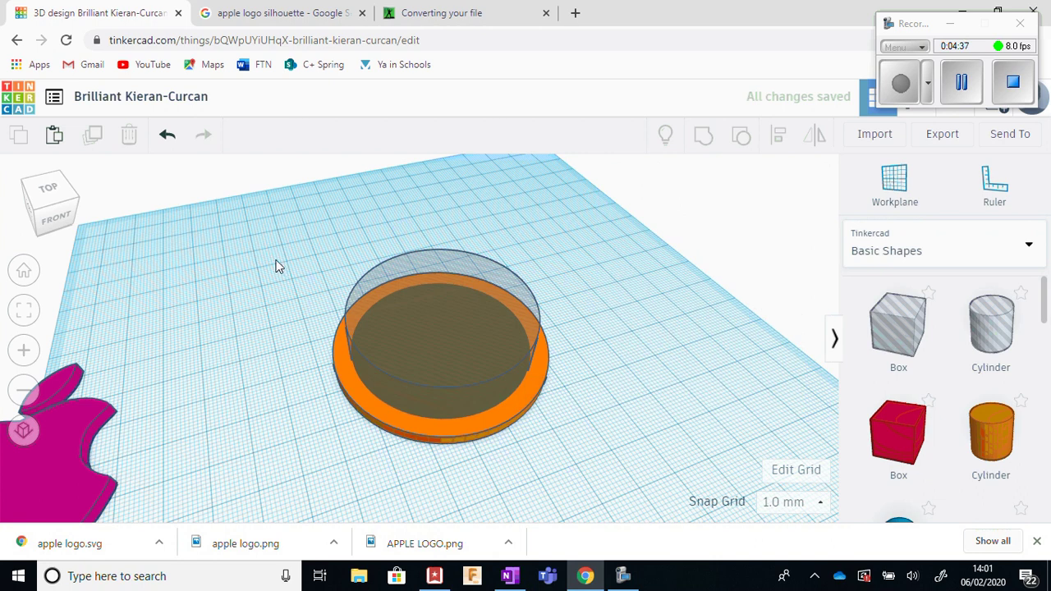
Select the orange disc and hole cylinder together and group them.
{"action": "left_click_drag", "start_coordinate": [266, 219], "coordinate": [622, 472]}
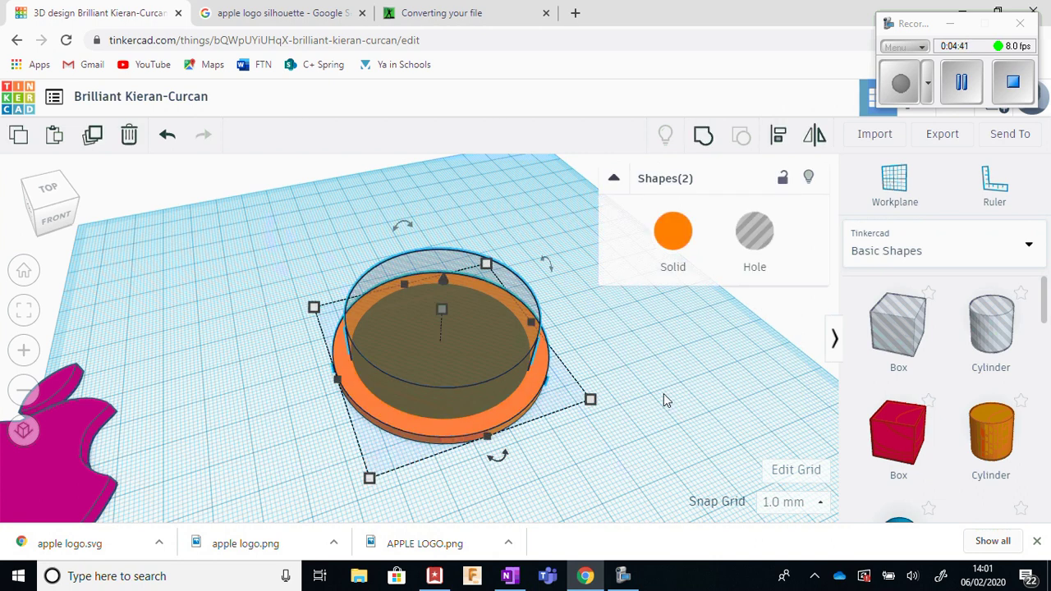
{"action": "left_click", "coordinate": [704, 139]}
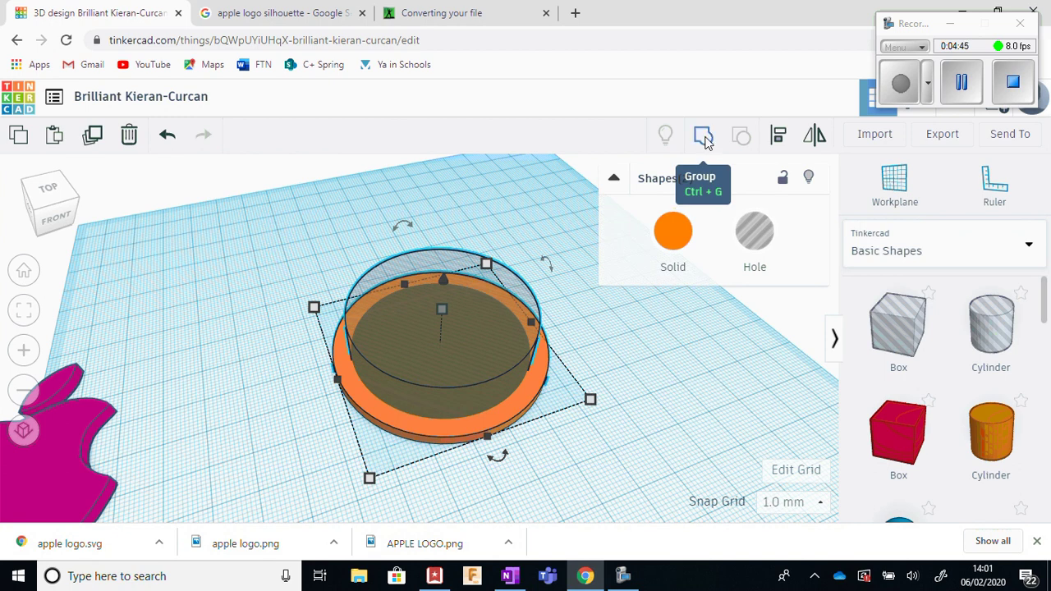
{"action": "left_click", "coordinate": [524, 224]}
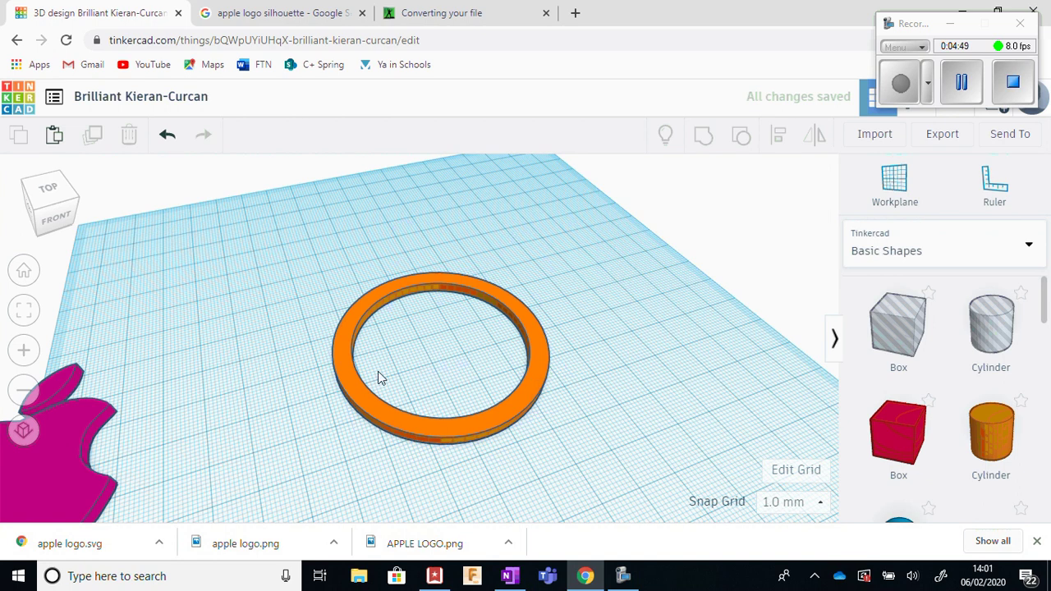
Shrink the apple logo to 32.47 × 39.00 mm and move it inside the orange ring.
{"action": "scroll", "coordinate": [140, 388], "scroll_direction": "down", "scroll_amount": 2}
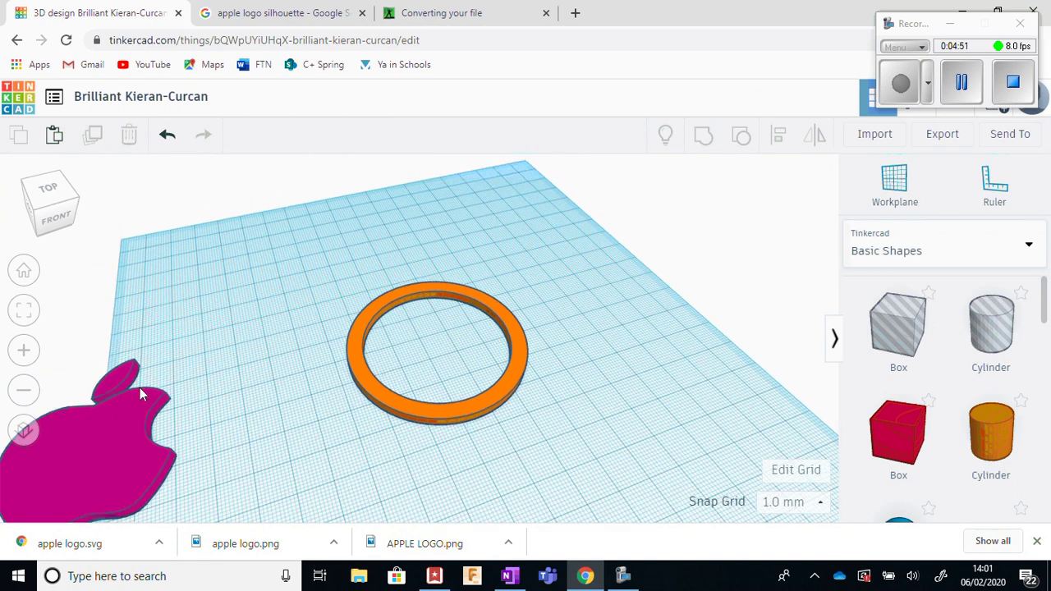
{"action": "left_click_drag", "start_coordinate": [117, 448], "coordinate": [264, 383]}
{"action": "scroll", "coordinate": [263, 407], "scroll_direction": "up", "scroll_amount": 2}
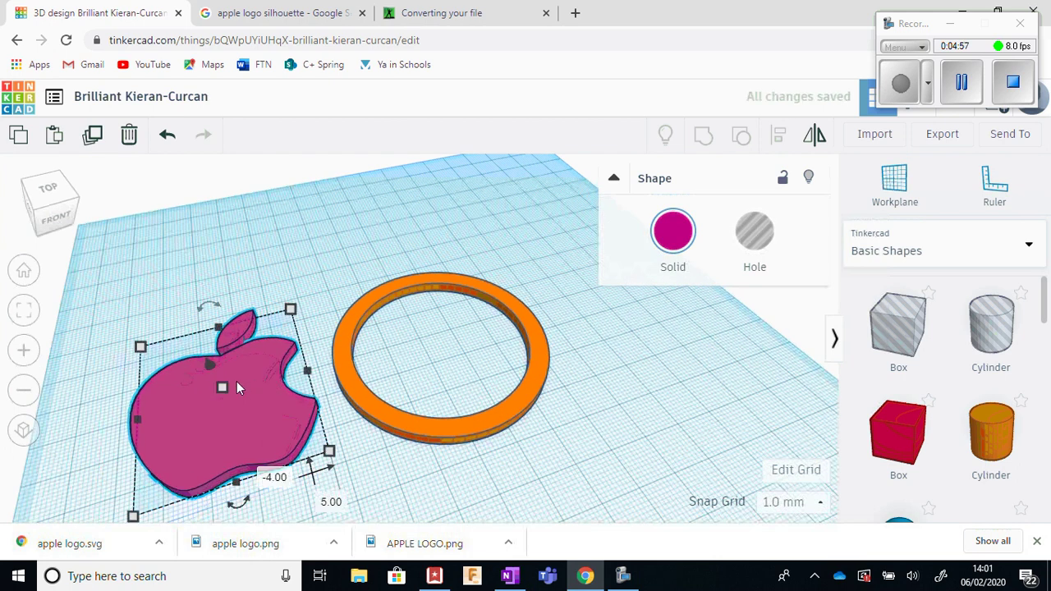
{"action": "mouse_move", "coordinate": [141, 349]}
{"action": "left_click_drag", "start_coordinate": [141, 349], "coordinate": [185, 374], "text": "shift"}
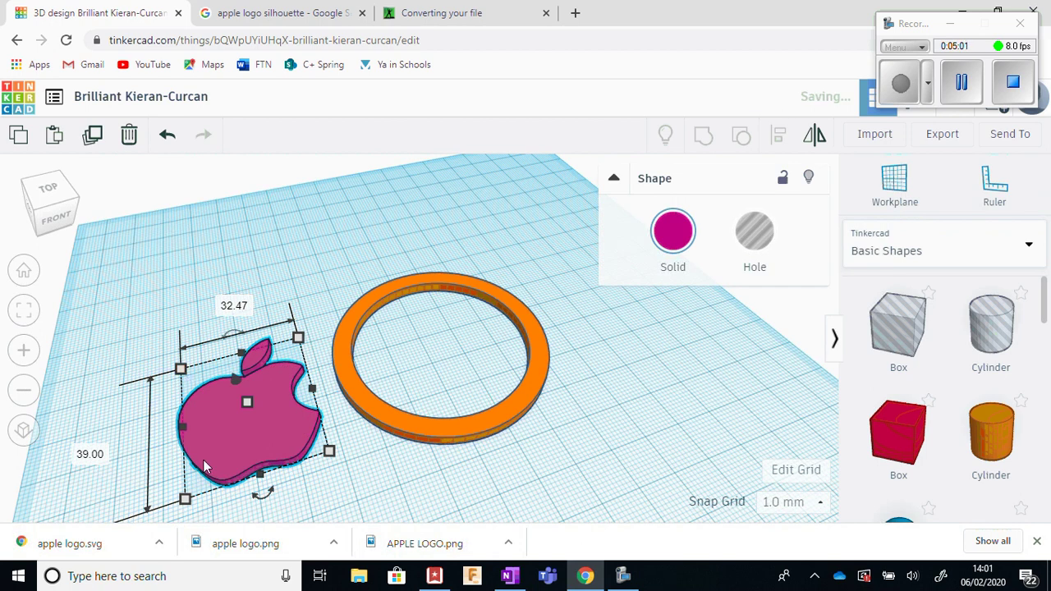
{"action": "left_click_drag", "start_coordinate": [203, 459], "coordinate": [424, 357]}
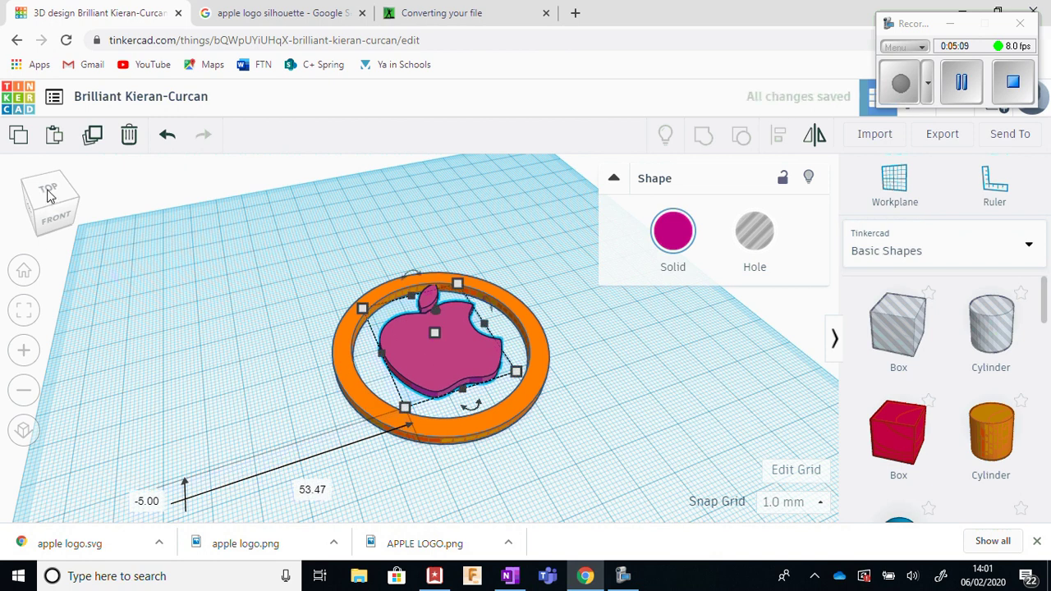
In top orthographic view, align the apple to the ring's horizontal and vertical centre.
{"action": "left_click", "coordinate": [49, 189]}
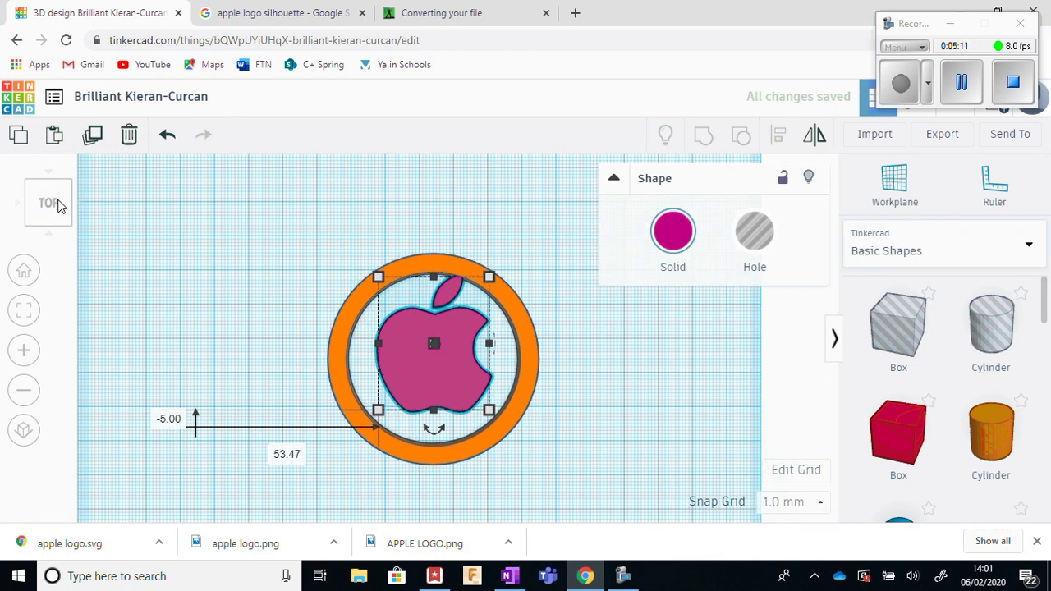
{"action": "left_click", "coordinate": [23, 435]}
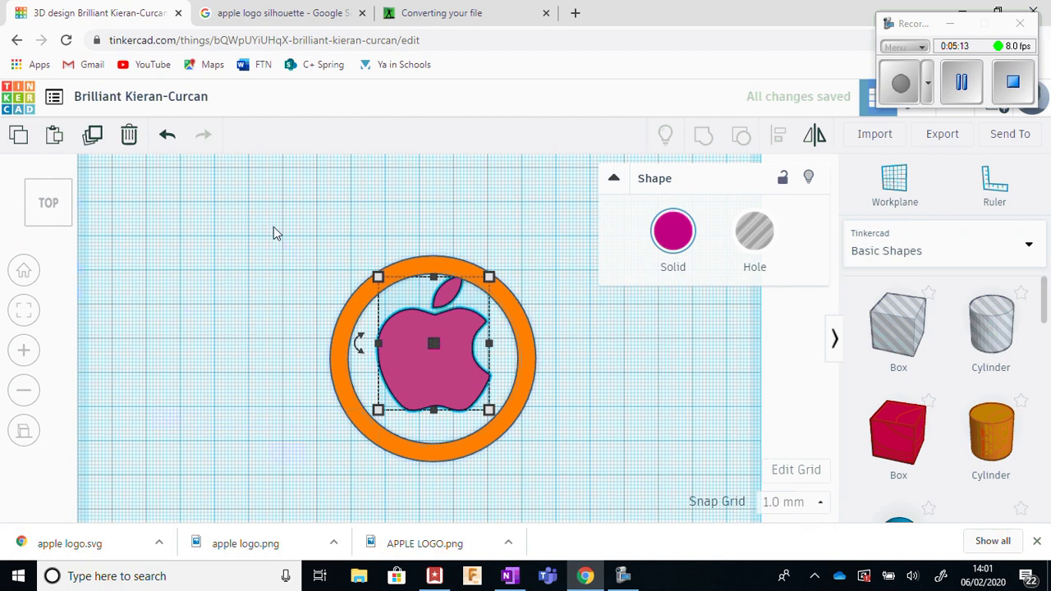
{"action": "left_click_drag", "start_coordinate": [273, 226], "coordinate": [570, 477]}
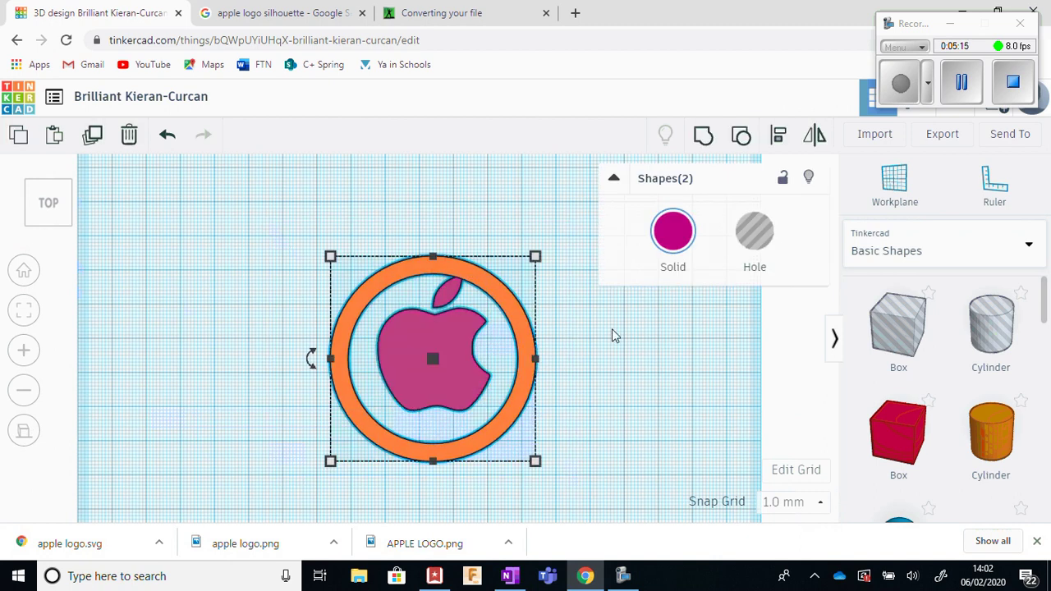
{"action": "left_click", "coordinate": [779, 135]}
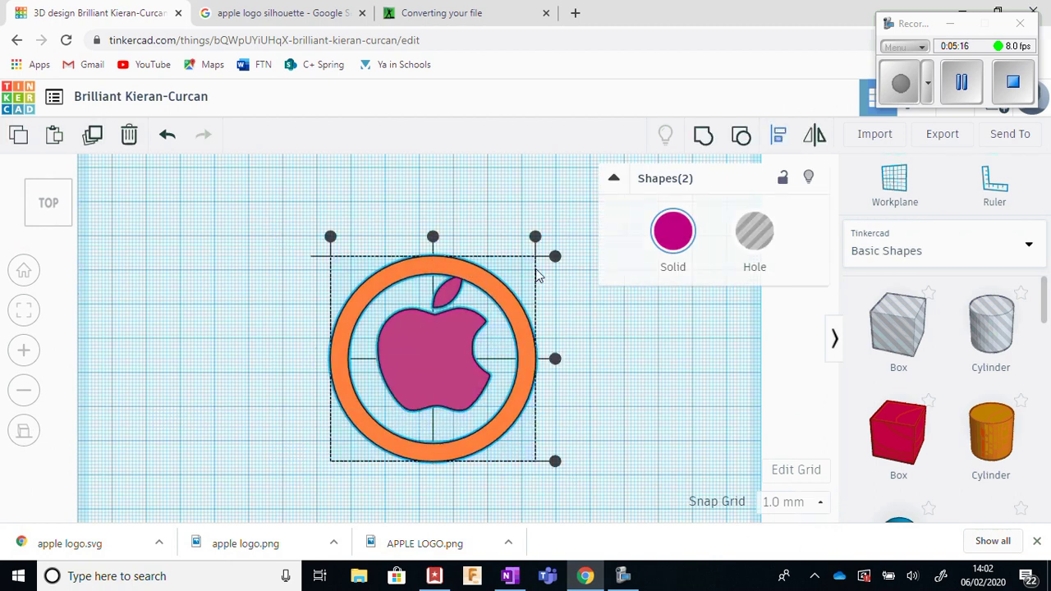
{"action": "left_click", "coordinate": [433, 238]}
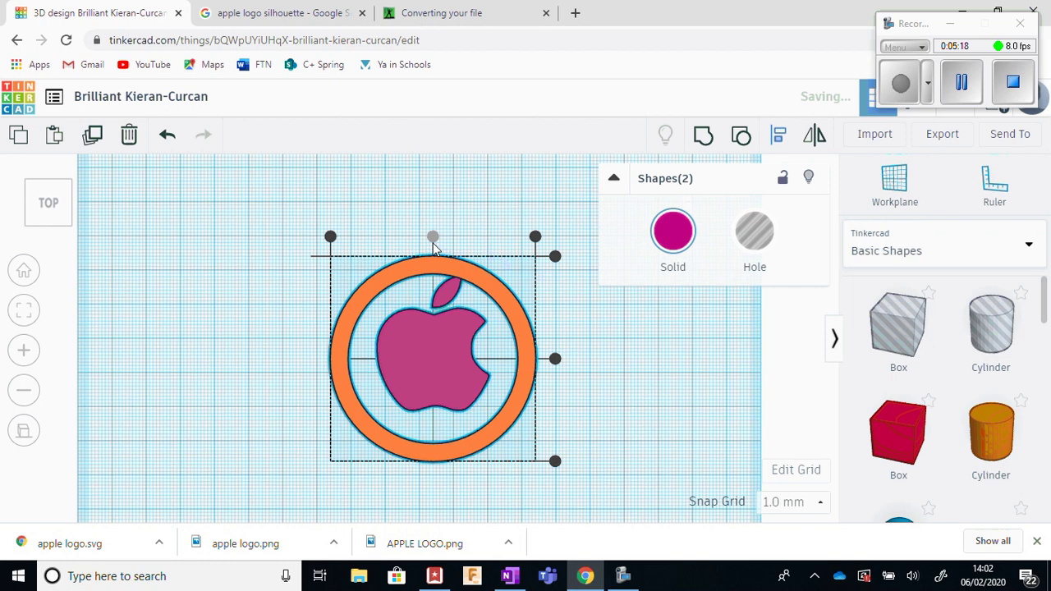
{"action": "left_click", "coordinate": [555, 359]}
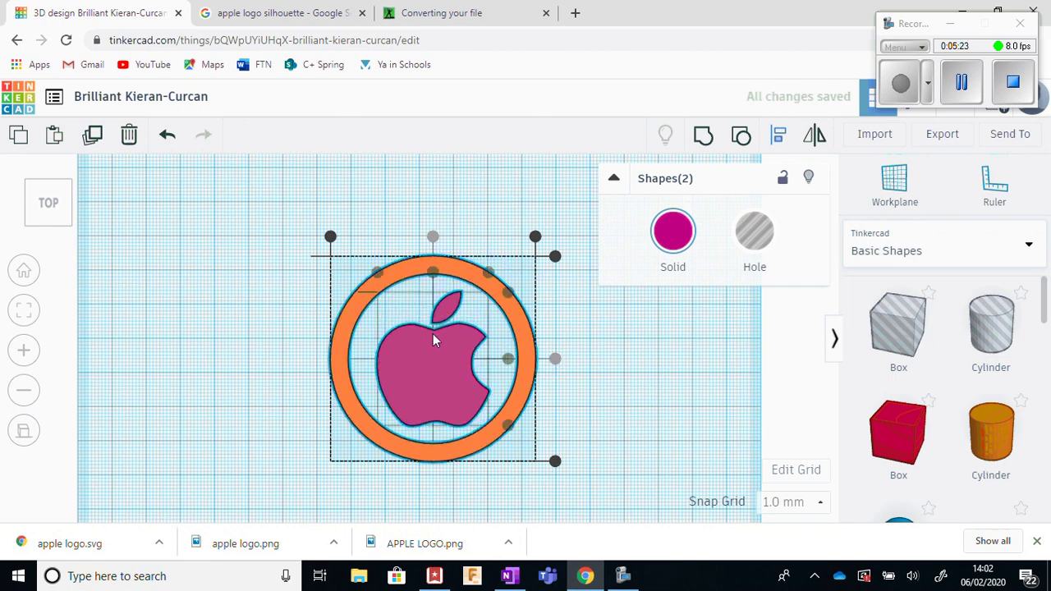
{"action": "left_click", "coordinate": [638, 329]}
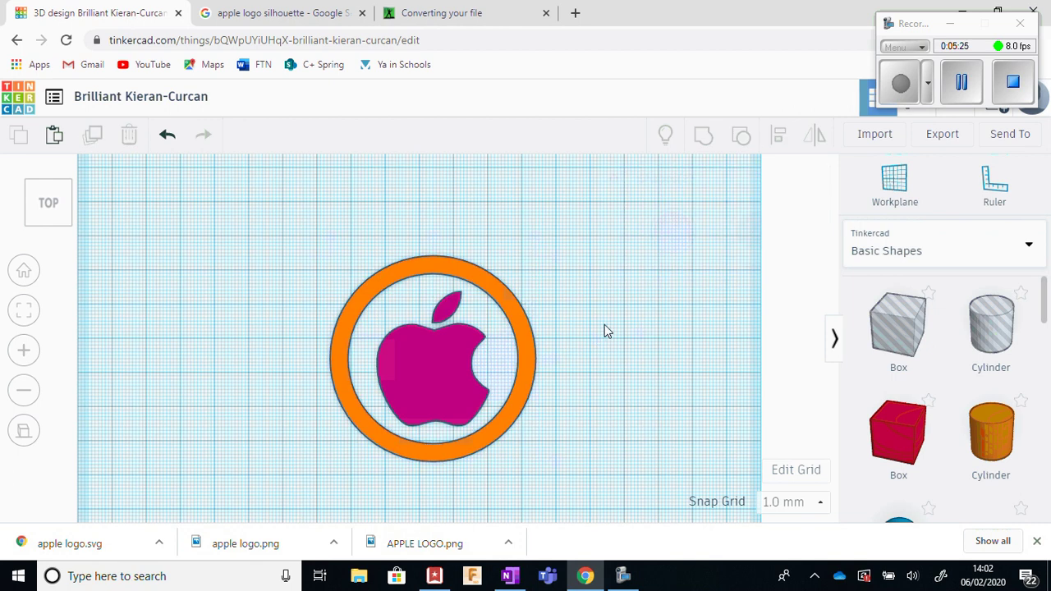
Nudge the apple logo slightly upward to sit centred in the ring.
{"action": "scroll", "coordinate": [458, 400], "scroll_direction": "up", "scroll_amount": 2}
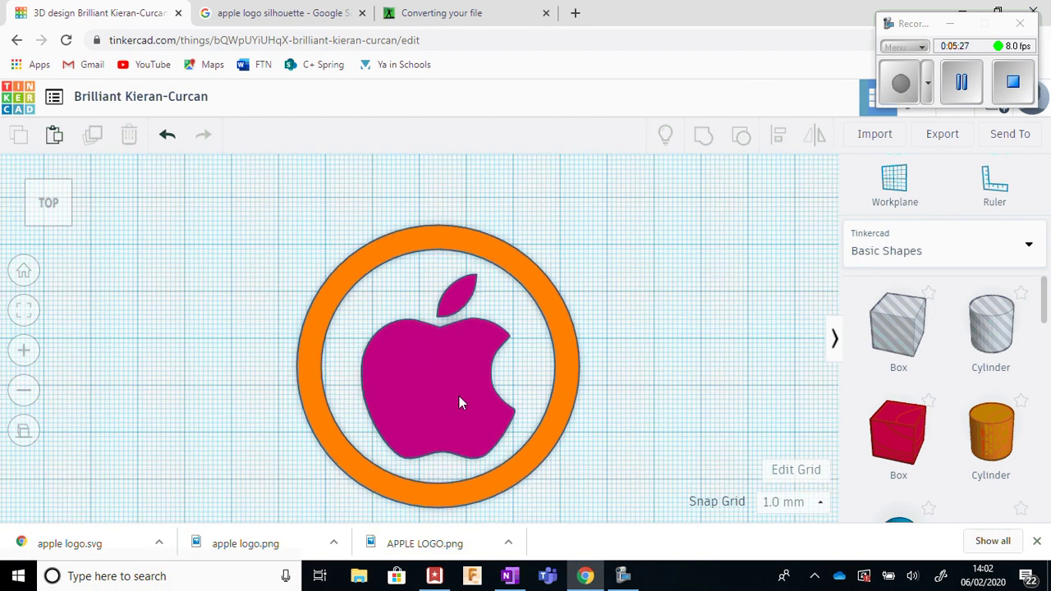
{"action": "left_click", "coordinate": [457, 389]}
{"action": "left_click_drag", "start_coordinate": [457, 385], "coordinate": [453, 376]}
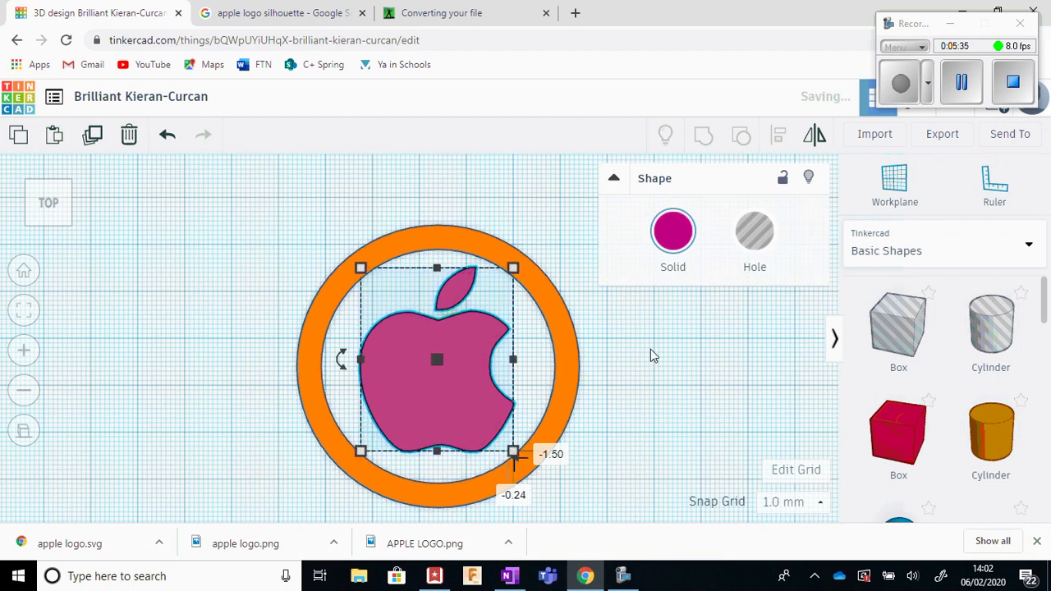
{"action": "left_click", "coordinate": [653, 355]}
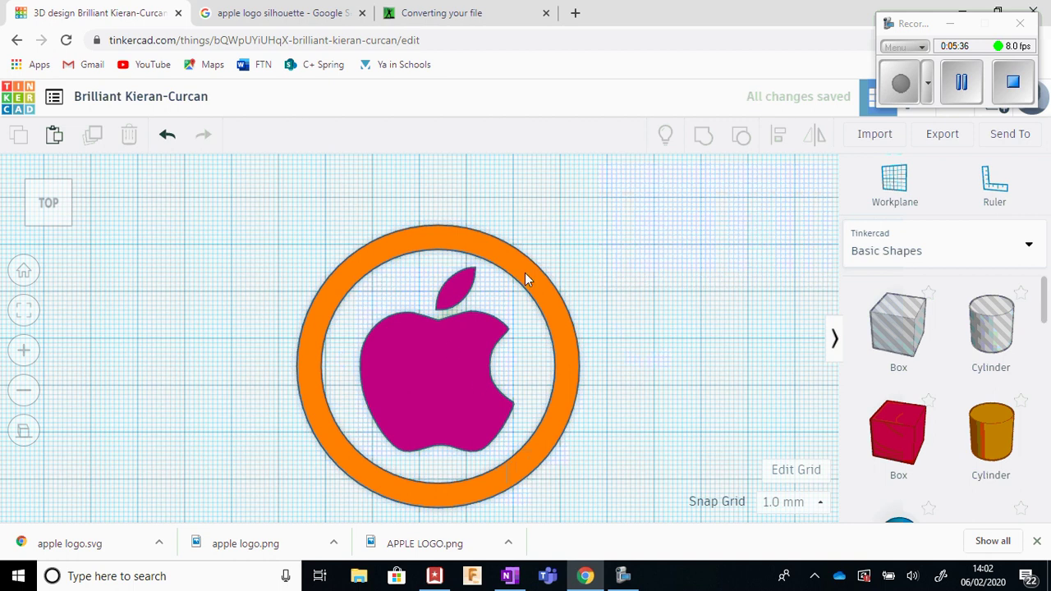
From the top view, enlarge the apple proportionally to 40 mm wide and recentre it.
{"action": "left_click", "coordinate": [56, 212]}
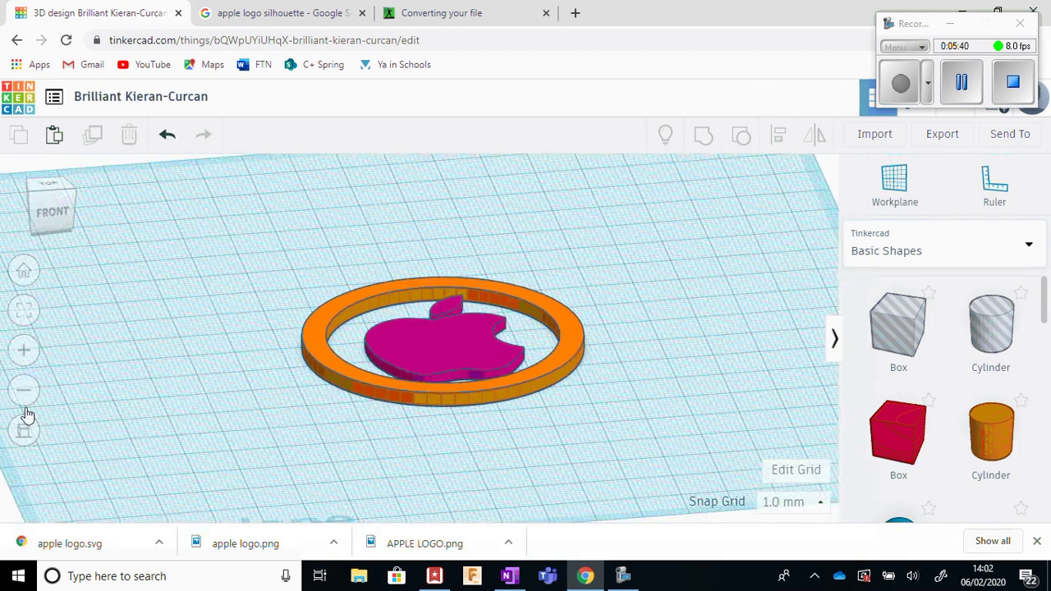
{"action": "left_click", "coordinate": [25, 430]}
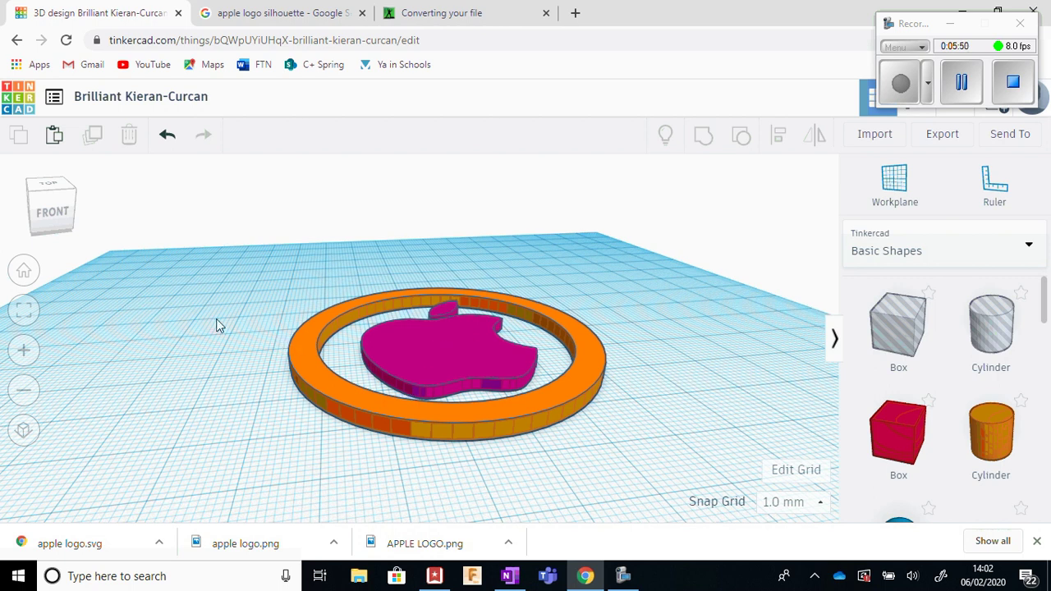
{"action": "left_click", "coordinate": [53, 189]}
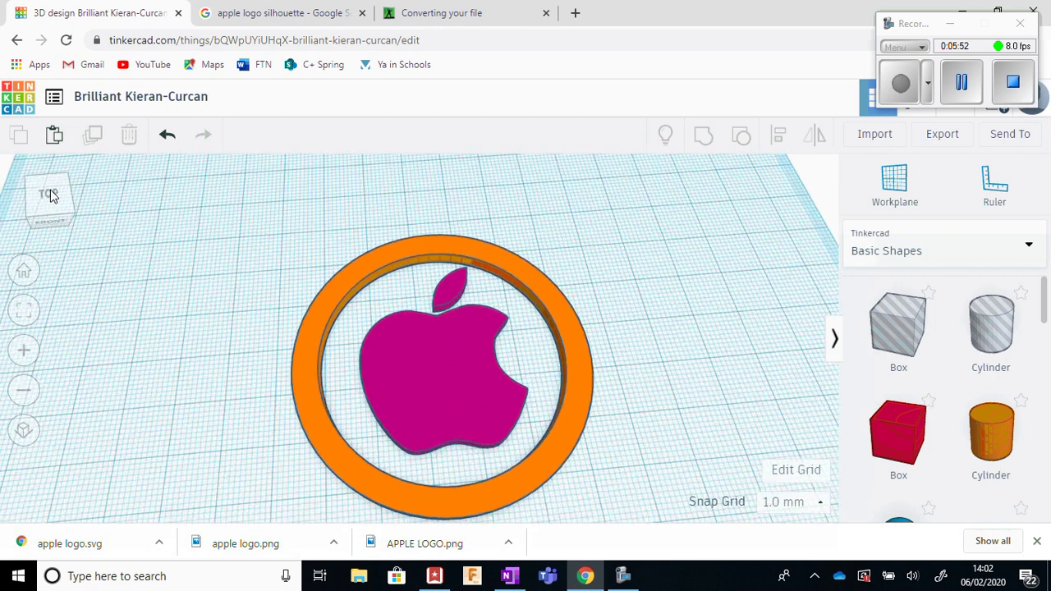
{"action": "left_click", "coordinate": [426, 365]}
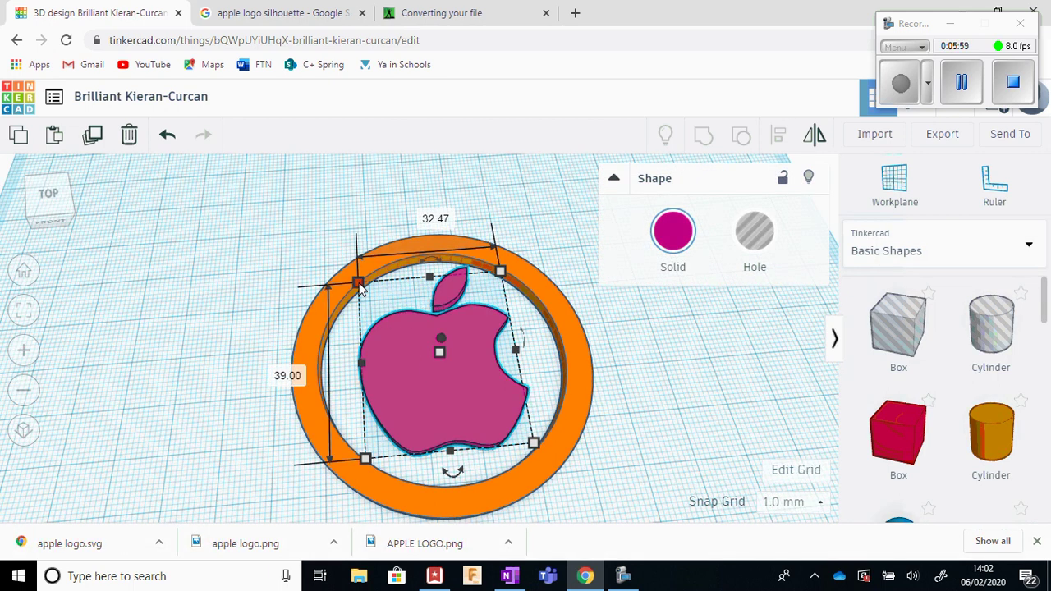
{"action": "left_click_drag", "start_coordinate": [359, 283], "coordinate": [327, 276]}
{"action": "left_click_drag", "start_coordinate": [436, 371], "coordinate": [453, 394]}
Stretch the apple's height to 49.04 mm and check its fit in the ring.
{"action": "mouse_move", "coordinate": [450, 474]}
{"action": "left_mouse_down"}
{"action": "mouse_move", "coordinate": [452, 486]}
{"action": "mouse_move", "coordinate": [451, 477]}
{"action": "left_mouse_up"}
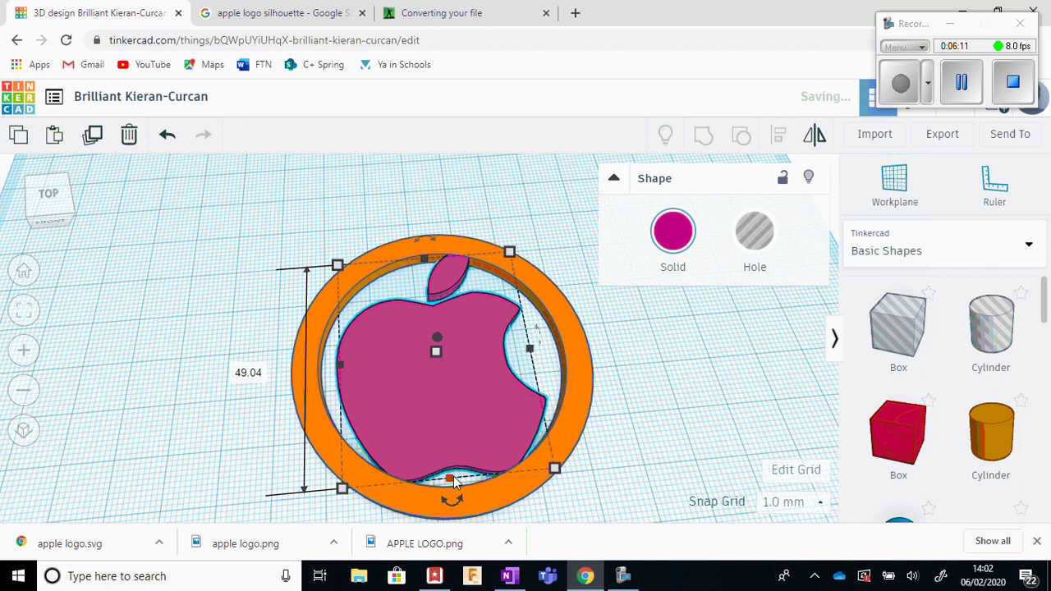
{"action": "left_click", "coordinate": [627, 359]}
{"action": "left_click", "coordinate": [433, 429]}
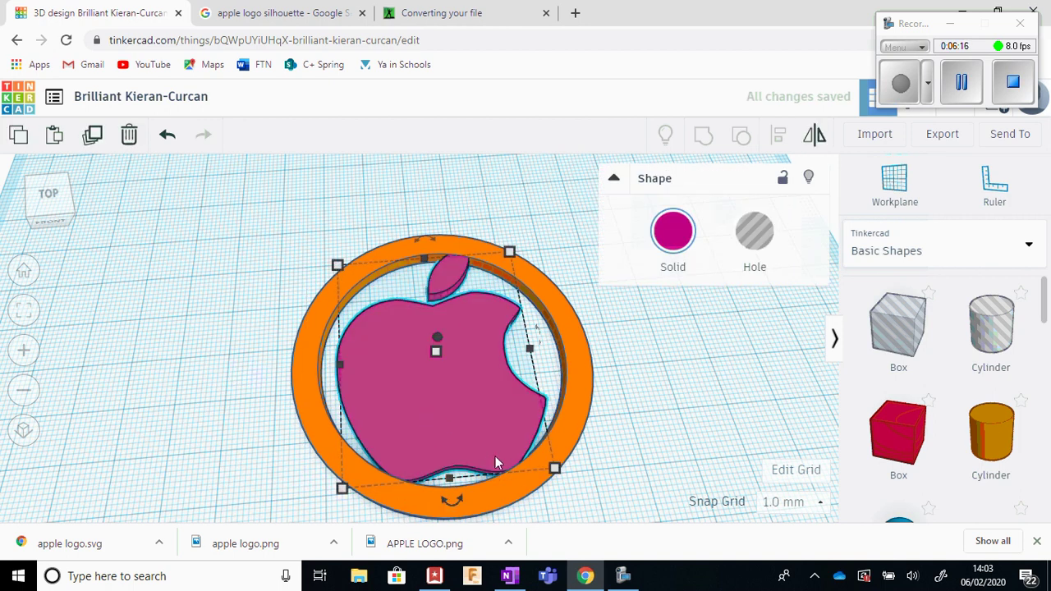
{"action": "left_click", "coordinate": [672, 348]}
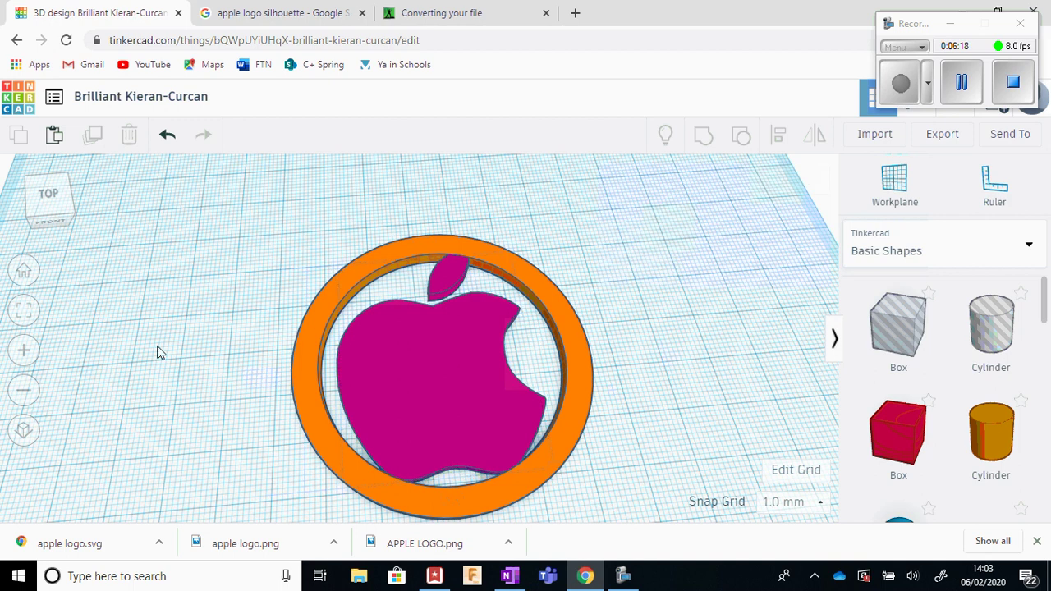
{"action": "left_click_drag", "start_coordinate": [54, 209], "coordinate": [58, 209]}
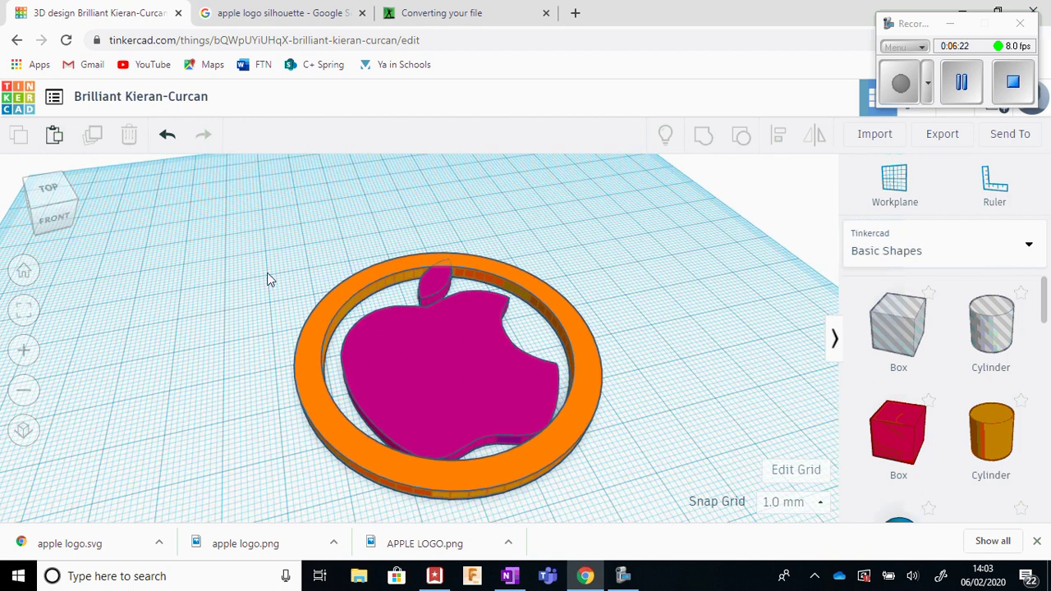
Group the orange ring and apple logo into a single shape.
{"action": "left_click_drag", "start_coordinate": [208, 209], "coordinate": [644, 518]}
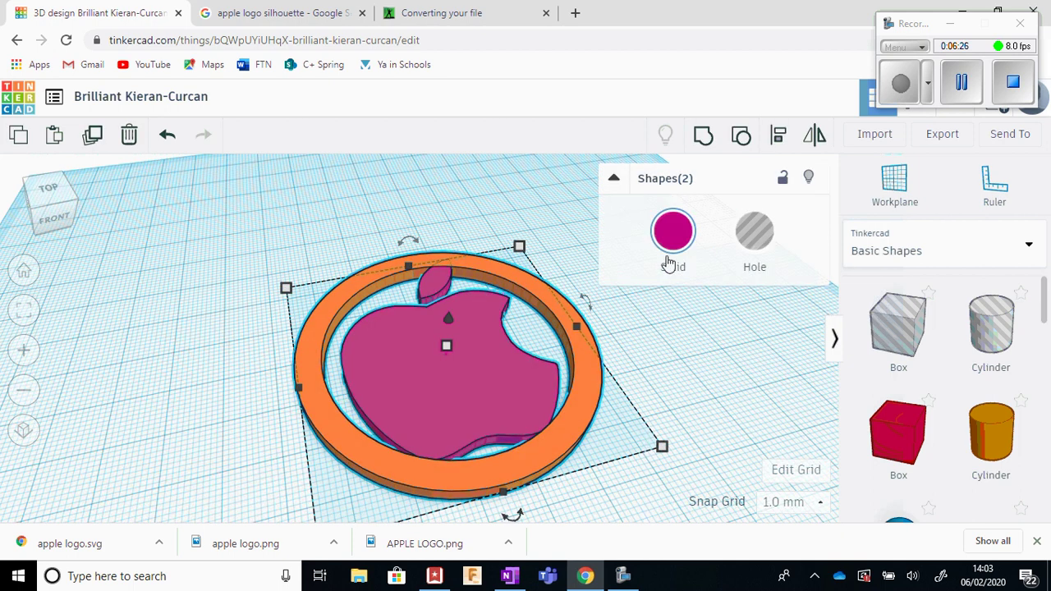
{"action": "left_click", "coordinate": [703, 136]}
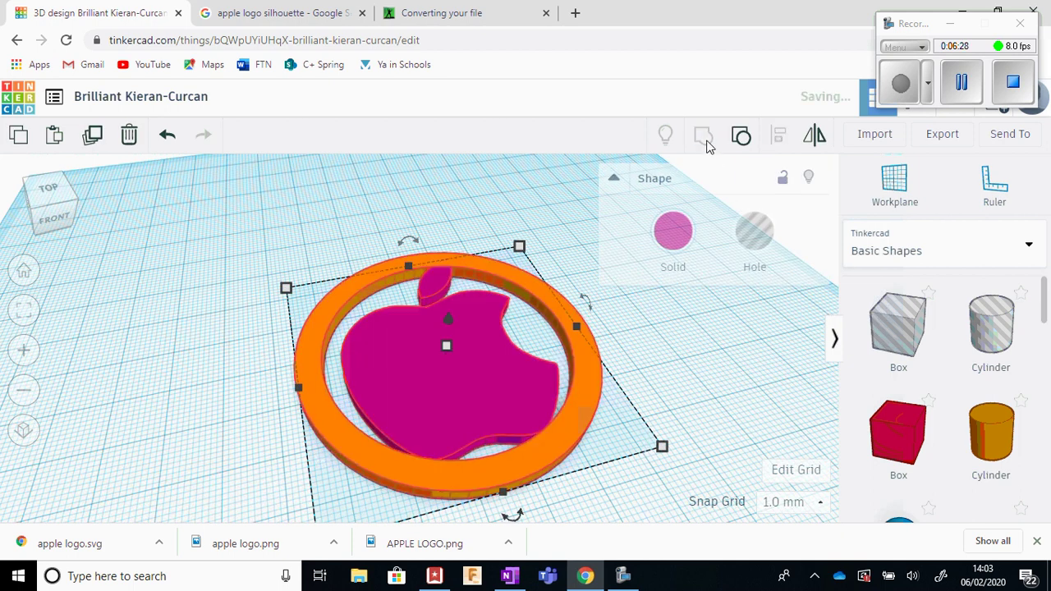
{"action": "left_click", "coordinate": [524, 203]}
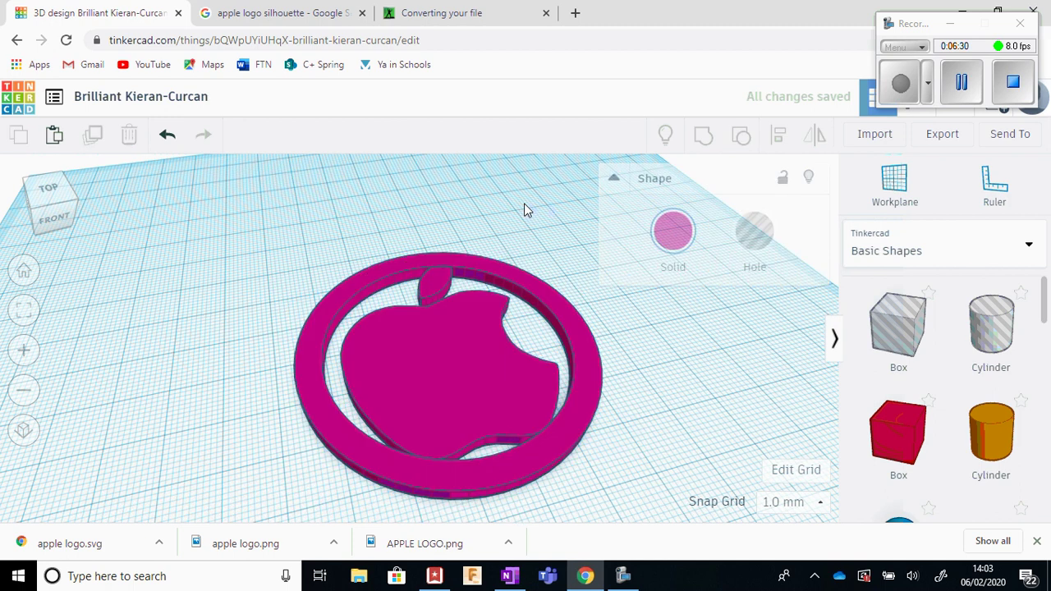
Inspect the grouped piece from the top and side views.
{"action": "scroll", "coordinate": [448, 339], "scroll_direction": "down", "scroll_amount": 5}
{"action": "scroll", "coordinate": [448, 341], "scroll_direction": "up", "scroll_amount": 5}
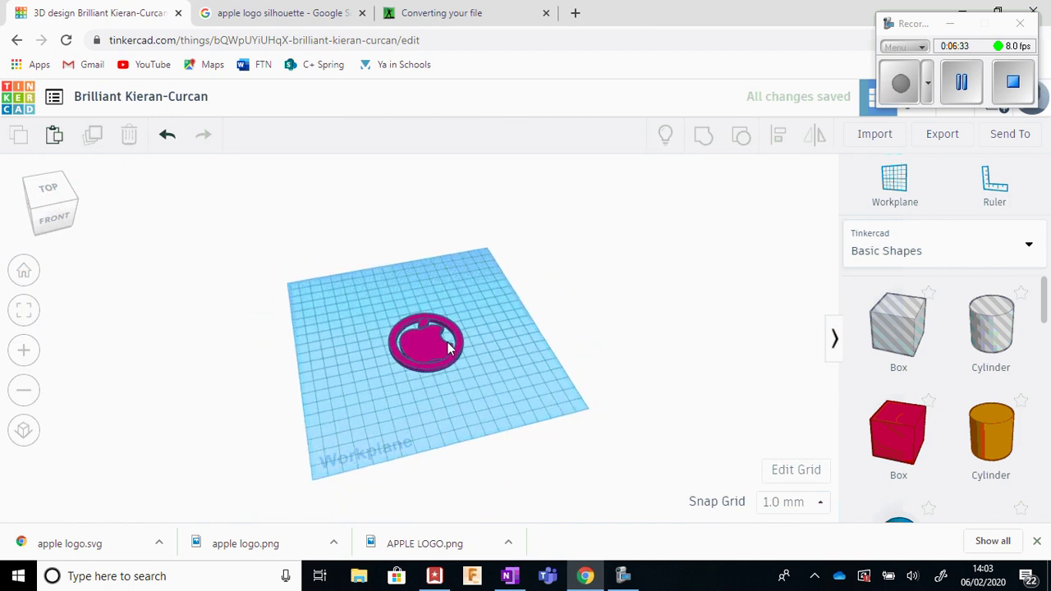
{"action": "left_click", "coordinate": [49, 193]}
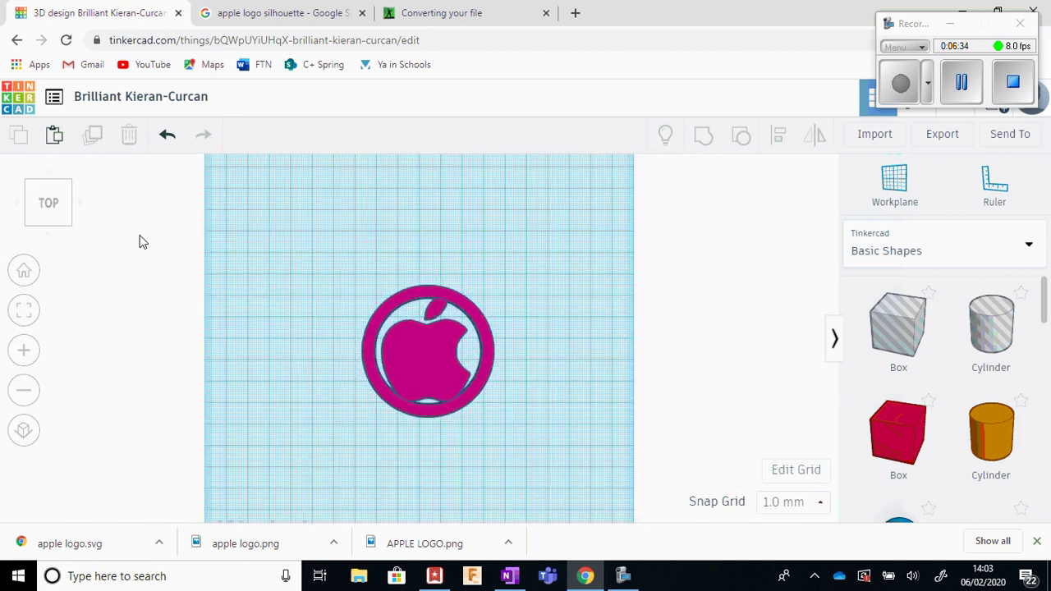
{"action": "scroll", "coordinate": [375, 341], "scroll_direction": "up", "scroll_amount": 4}
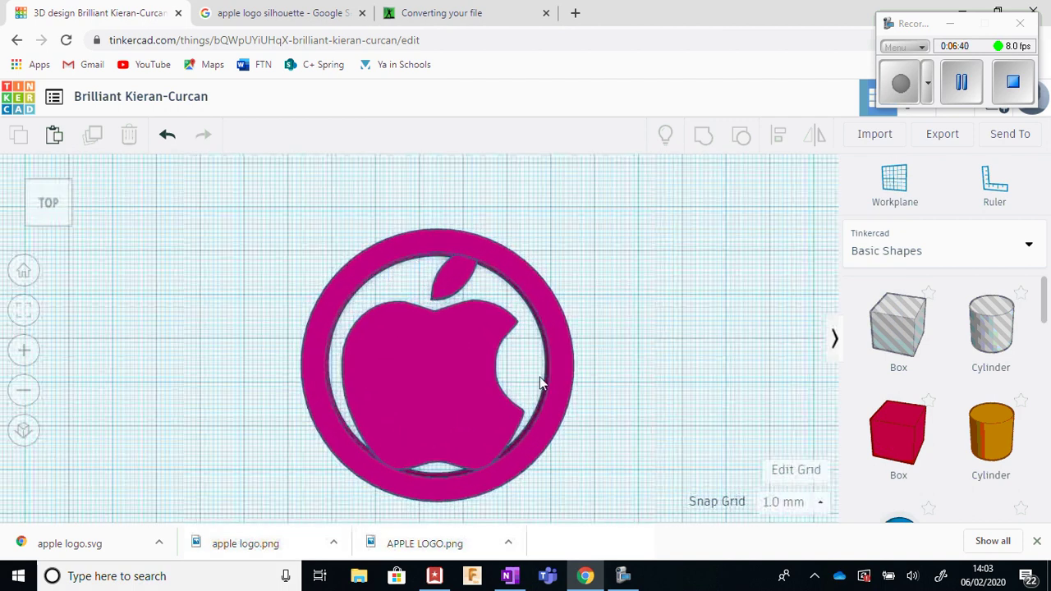
{"action": "mouse_move", "coordinate": [47, 215]}
{"action": "left_mouse_down"}
{"action": "mouse_move", "coordinate": [59, 202]}
{"action": "mouse_move", "coordinate": [53, 175]}
{"action": "mouse_move", "coordinate": [57, 201]}
{"action": "left_mouse_up"}
{"action": "left_click", "coordinate": [50, 200]}
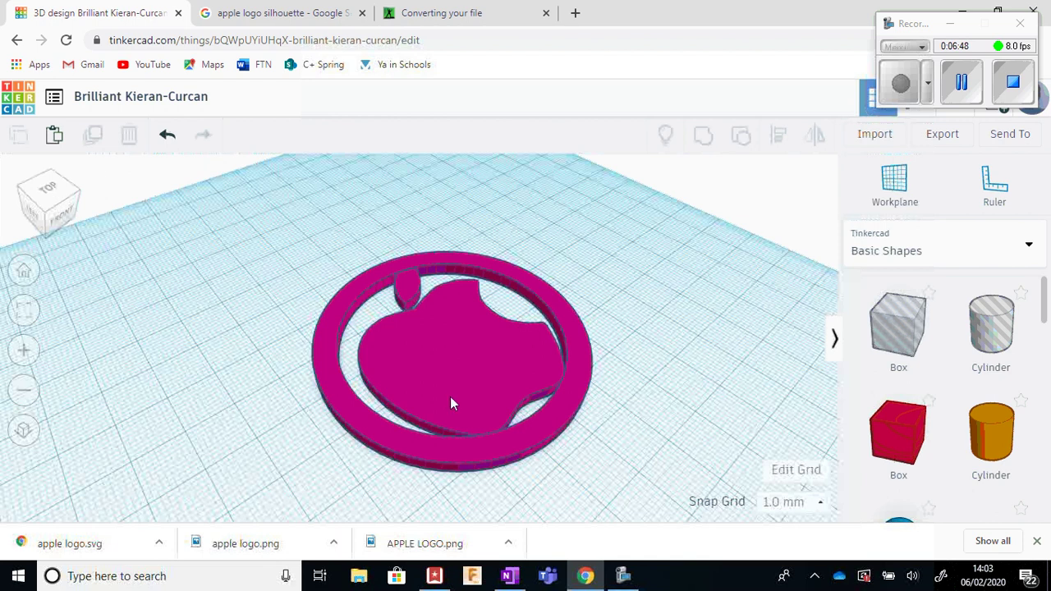
{"action": "scroll", "coordinate": [453, 401], "scroll_direction": "up", "scroll_amount": 2}
{"action": "scroll", "coordinate": [460, 400], "scroll_direction": "down", "scroll_amount": 2}
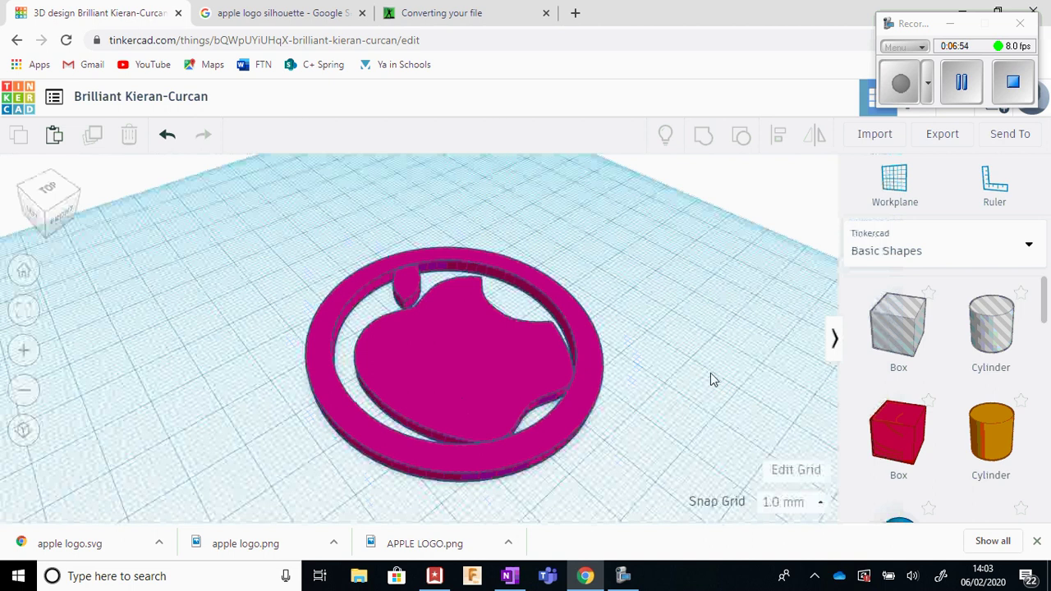
Export the design as a laser-cutting .SVG and open the downloaded file in Chrome.
{"action": "left_click", "coordinate": [950, 137]}
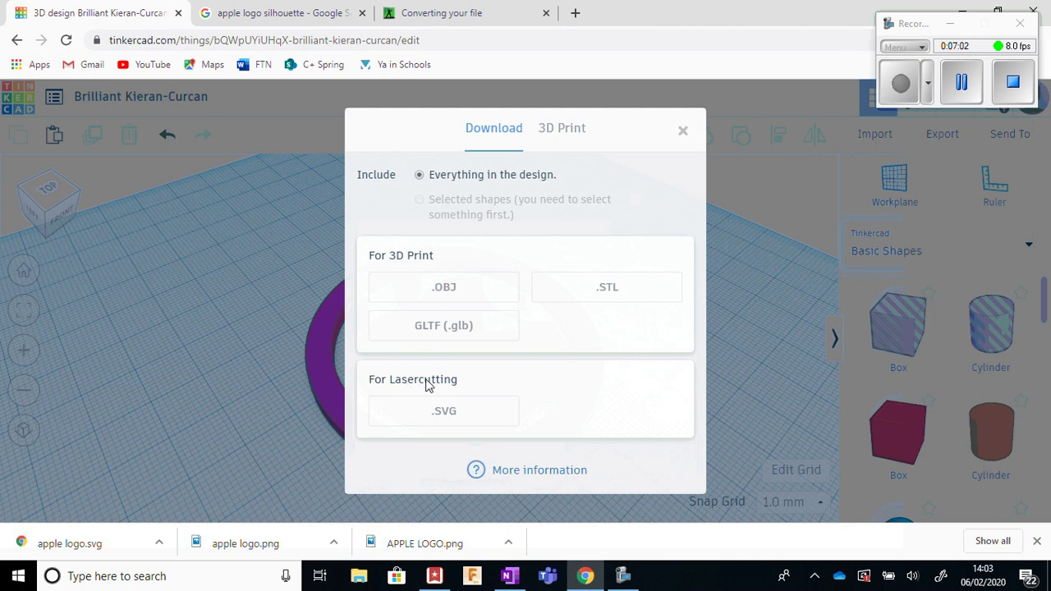
{"action": "left_click", "coordinate": [443, 411]}
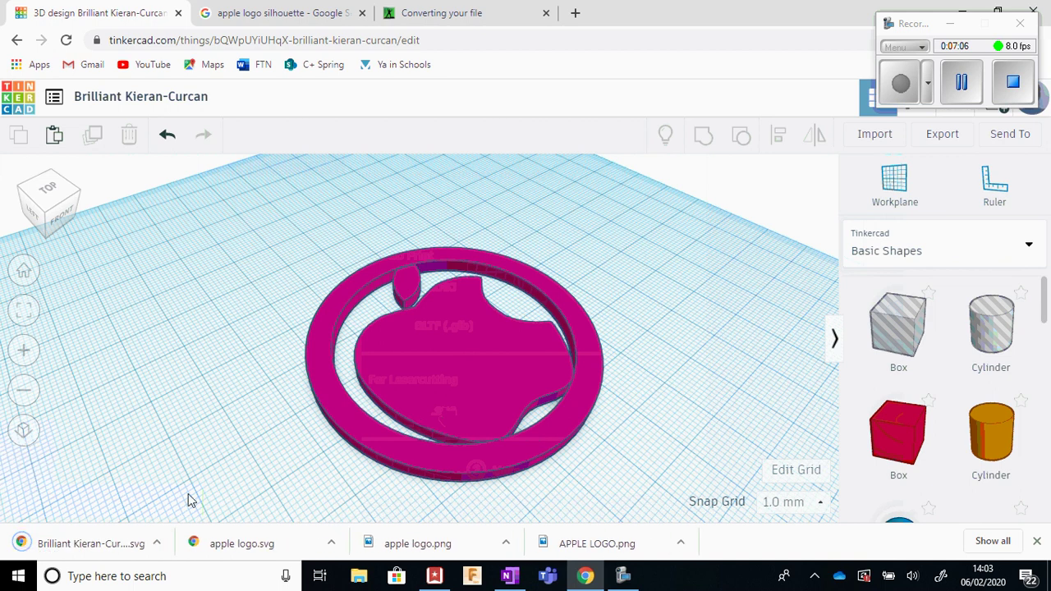
{"action": "left_click", "coordinate": [107, 549]}
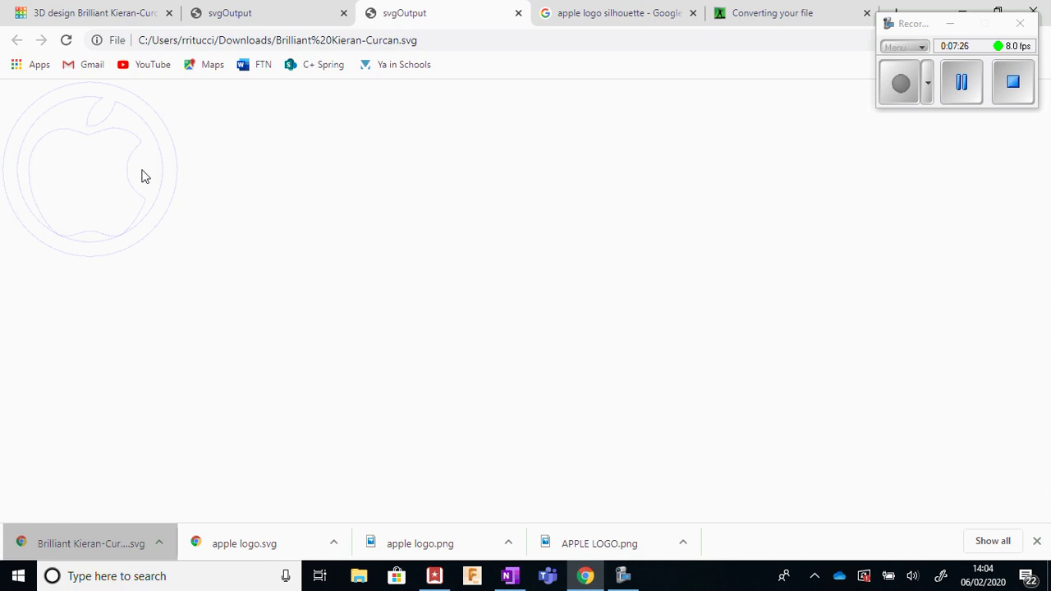
Return to the Tinkercad design tab.
{"action": "left_click", "coordinate": [100, 18]}
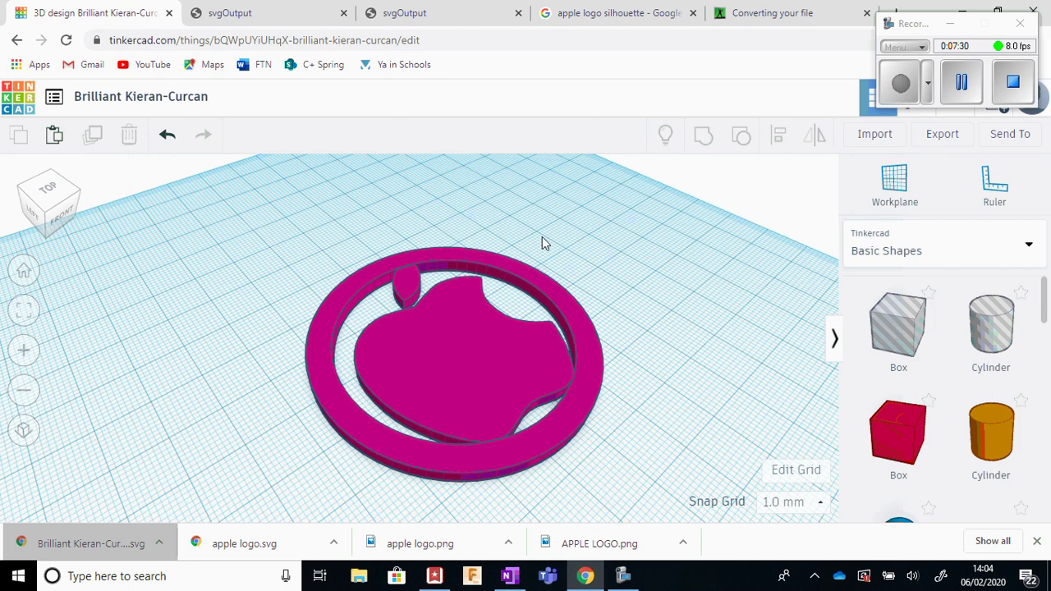